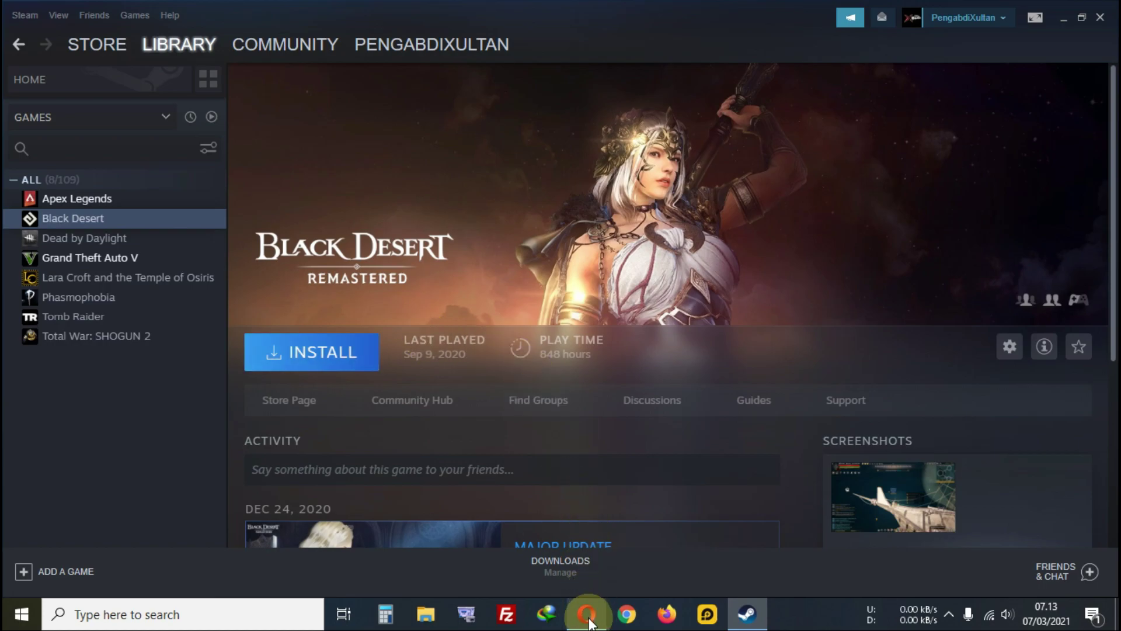
# Switch to the Opera browser, search for "black desert online sea" and open the Black Desert SEA download page.
pyautogui.click(590, 624)
pyautogui.click(394, 46)
pyautogui.write('black desert online sea')
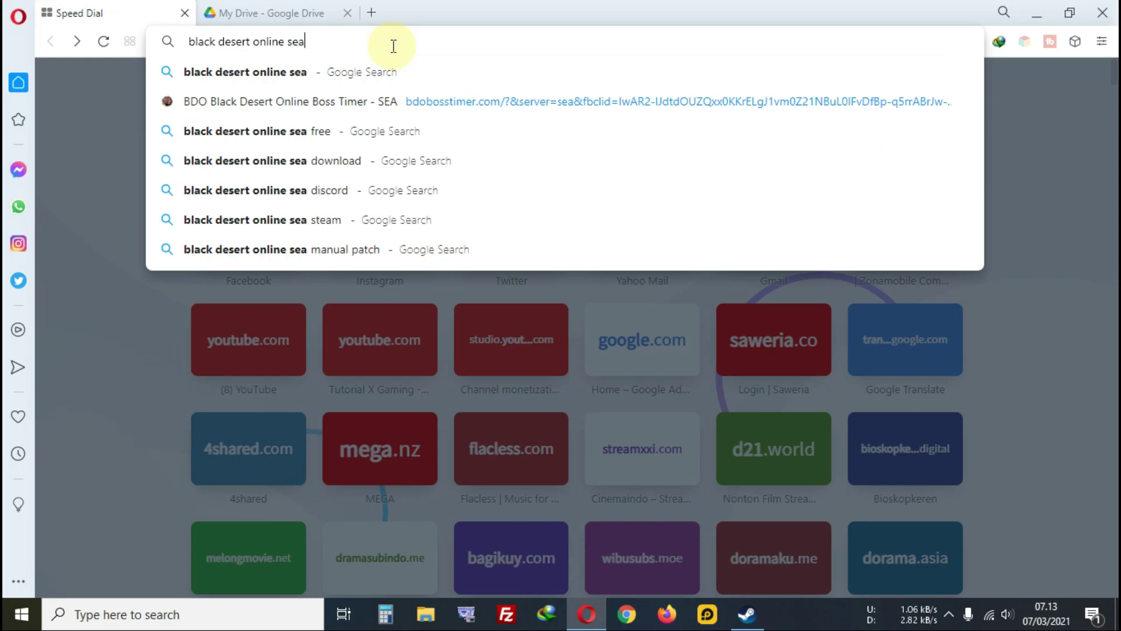
pyautogui.press('Return')
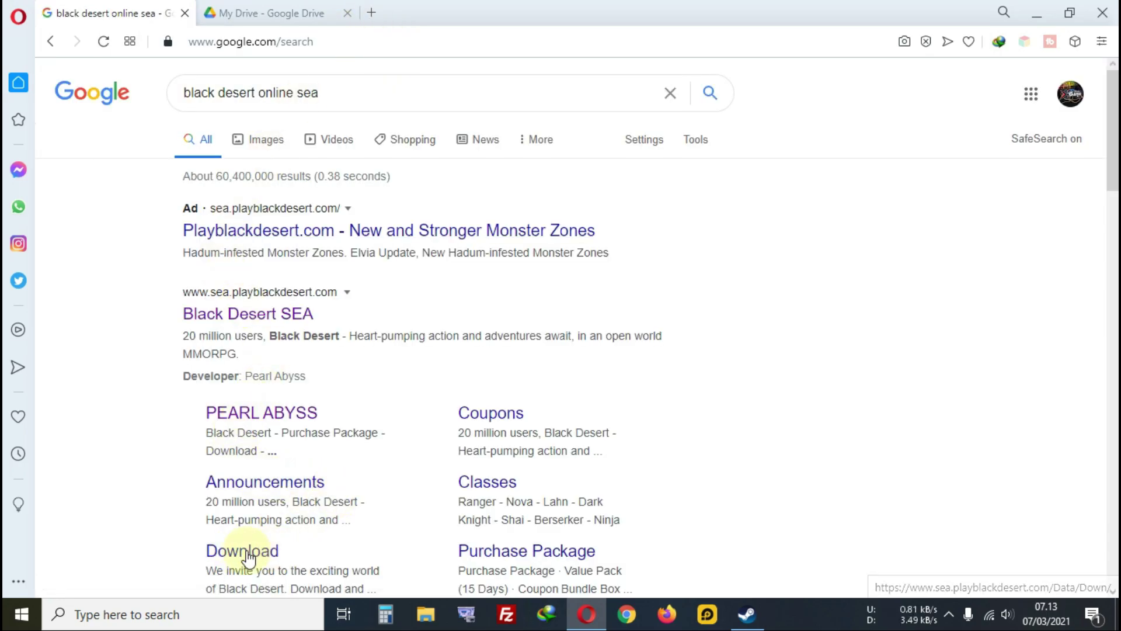
pyautogui.click(238, 559)
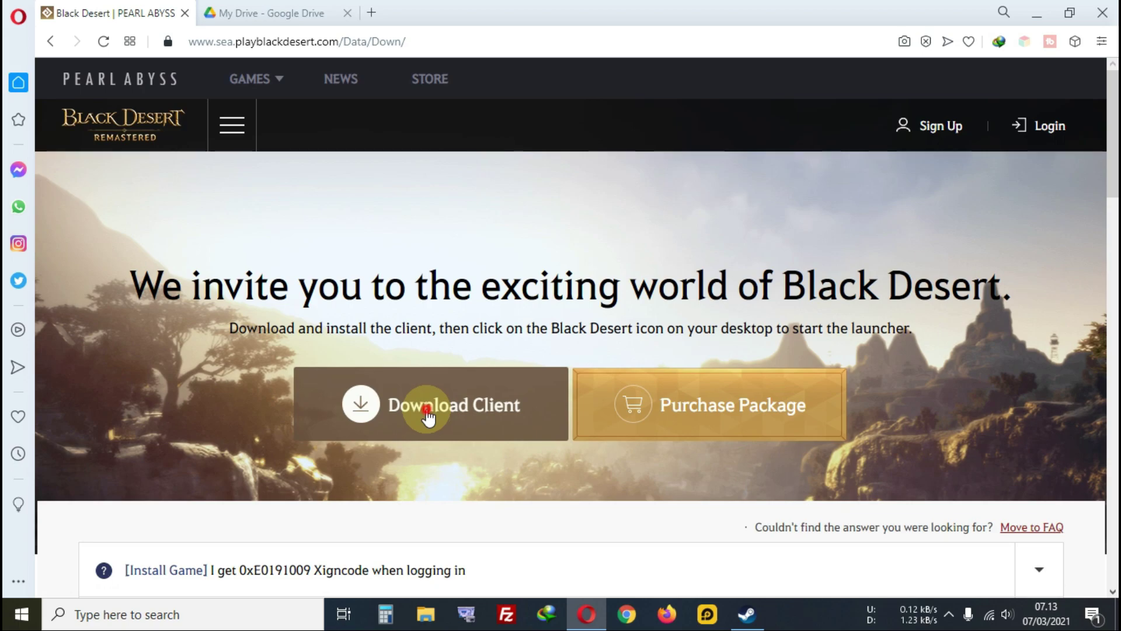
# Download the client installer BlackDesert_Installer_SEA.exe and open the folder containing it.
pyautogui.click(428, 416)
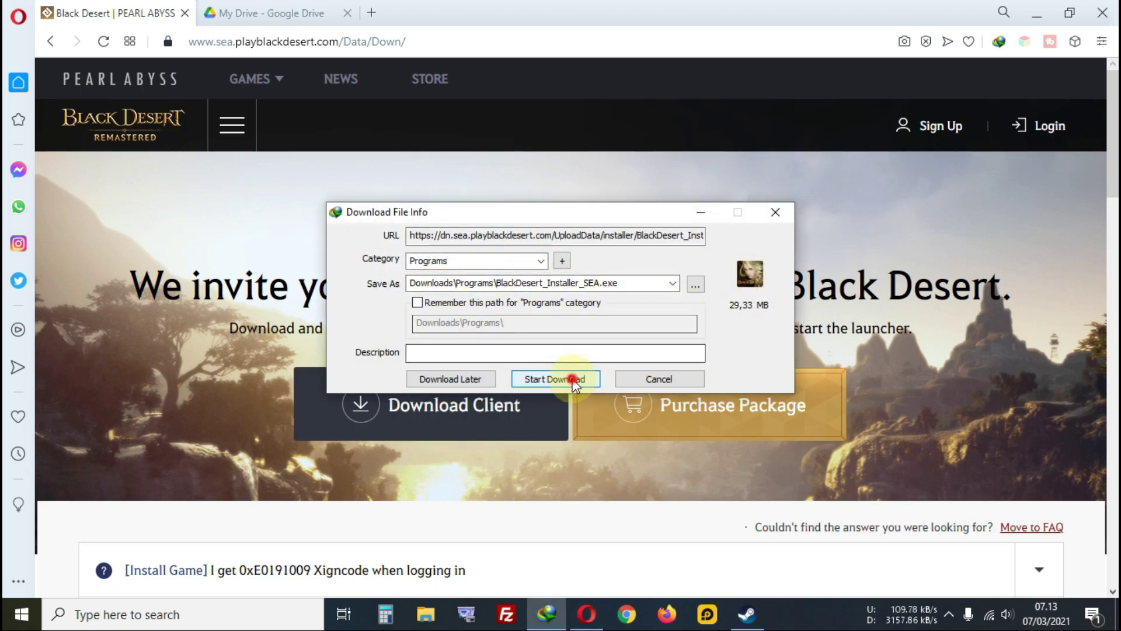
pyautogui.click(573, 381)
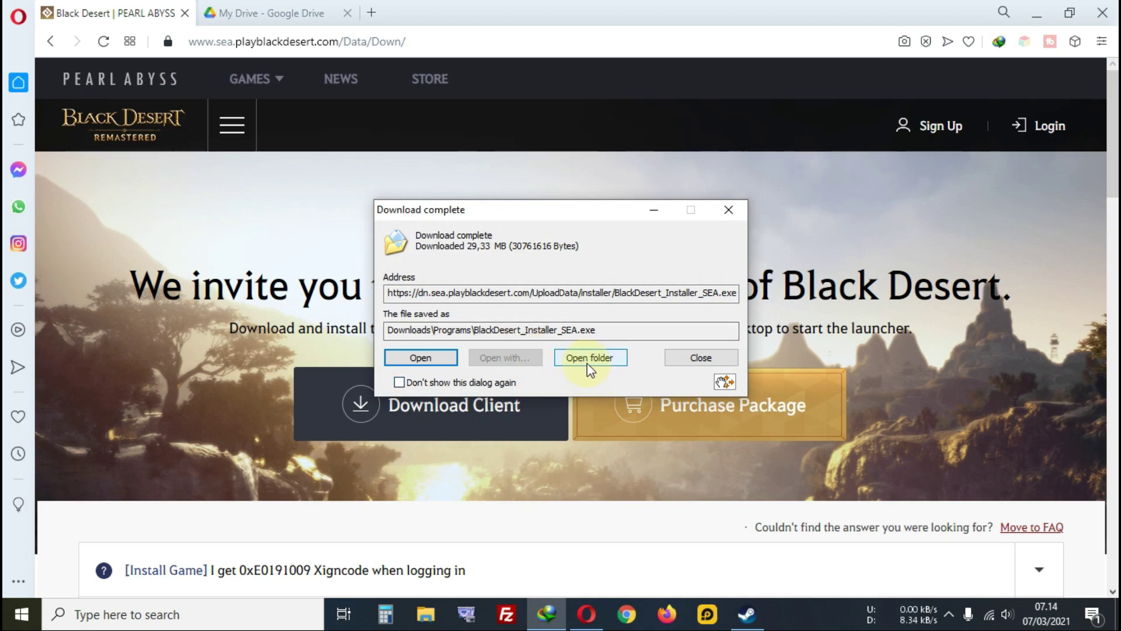
pyautogui.click(593, 360)
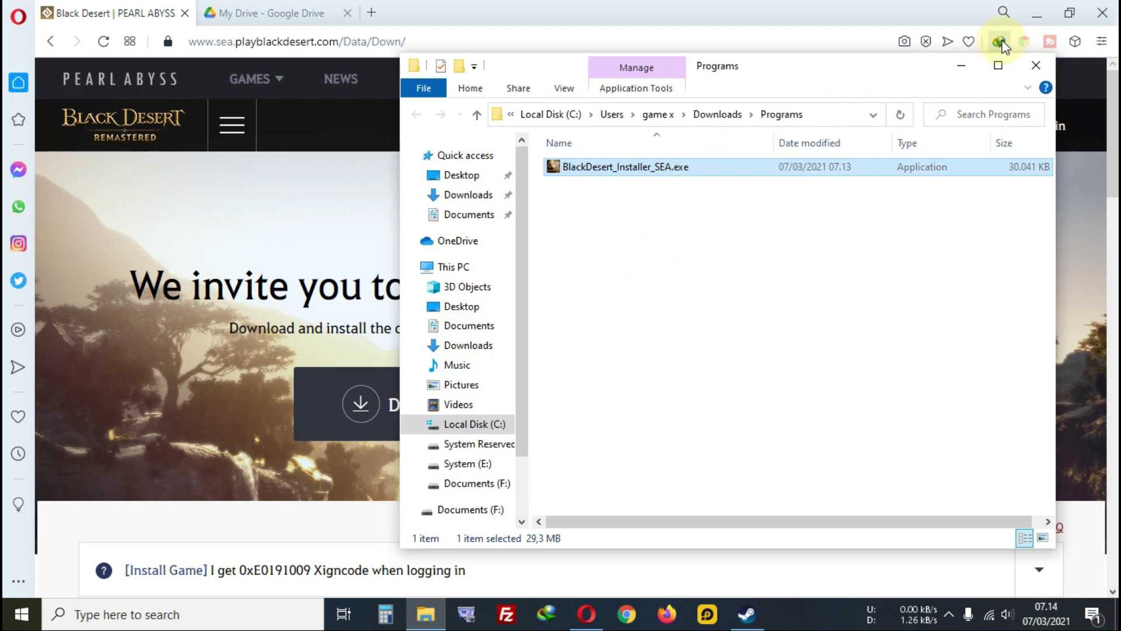
# Launch BlackDesert_Installer_SEA.exe and accept its license agreement.
pyautogui.doubleClick(645, 170)
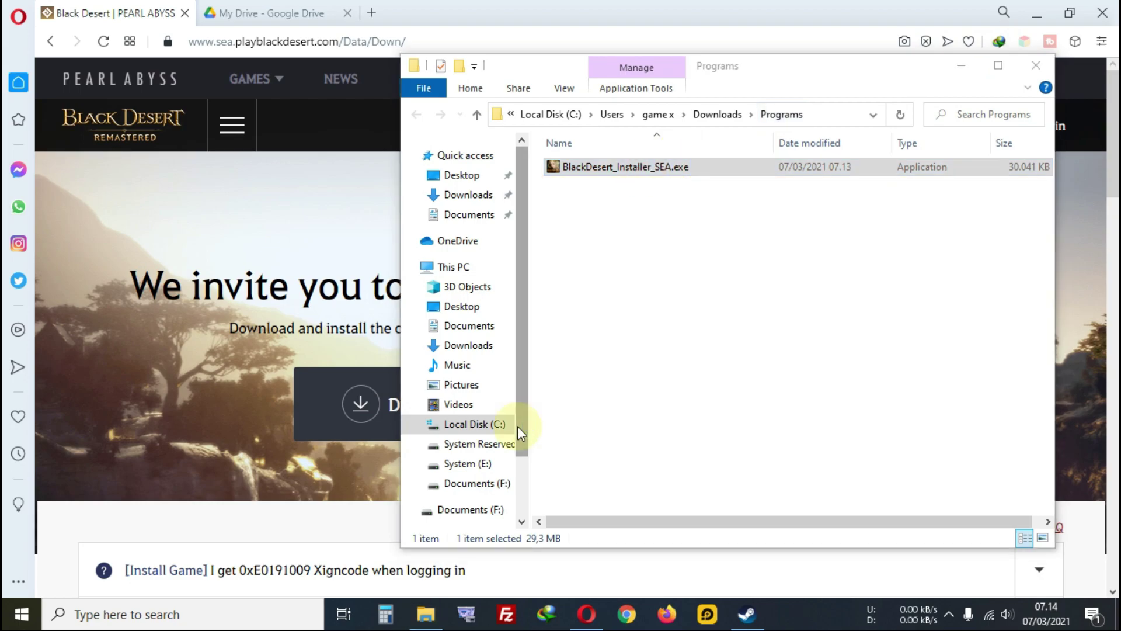
pyautogui.click(672, 438)
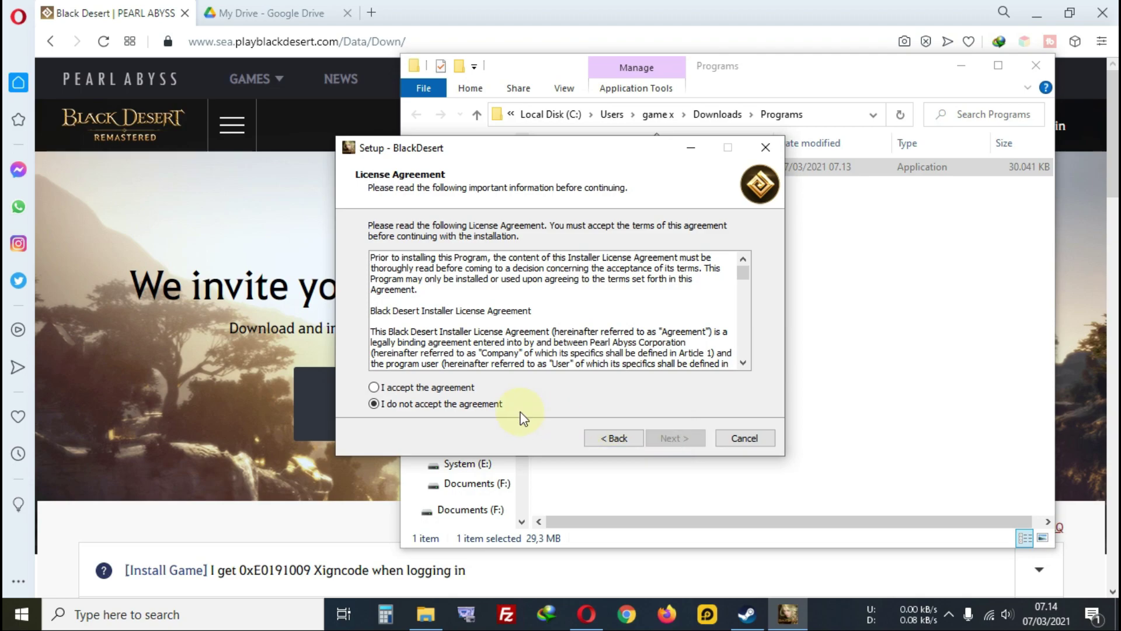
pyautogui.click(374, 387)
pyautogui.click(694, 440)
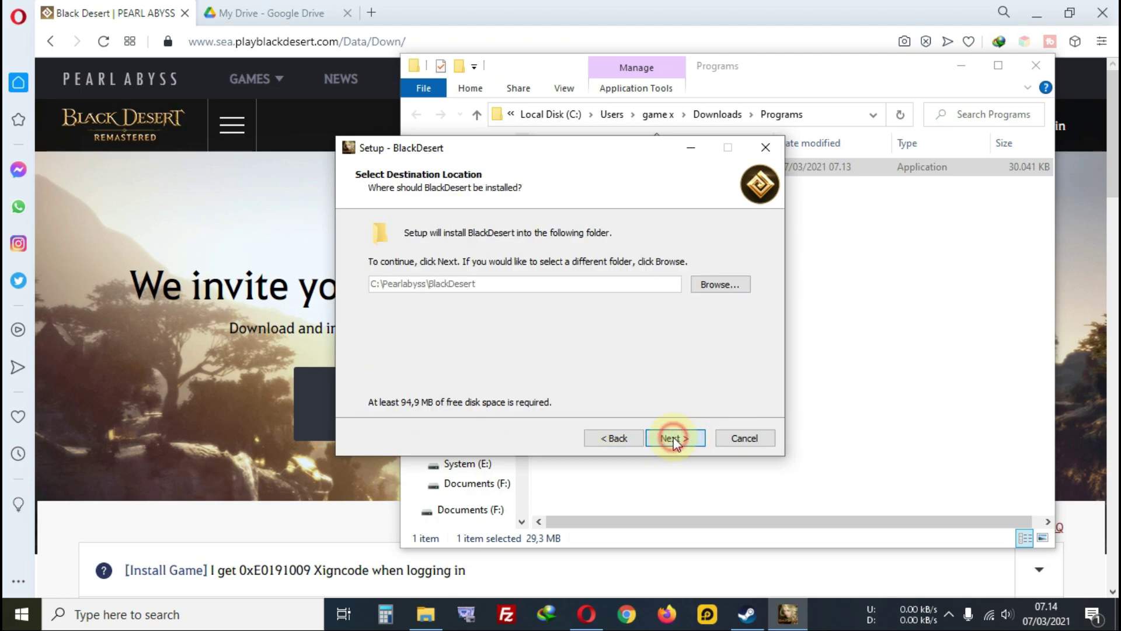
# Set the installation destination to F:\SteamLibrary\steamapps\common\BlackDesert and continue the setup.
pyautogui.click(708, 285)
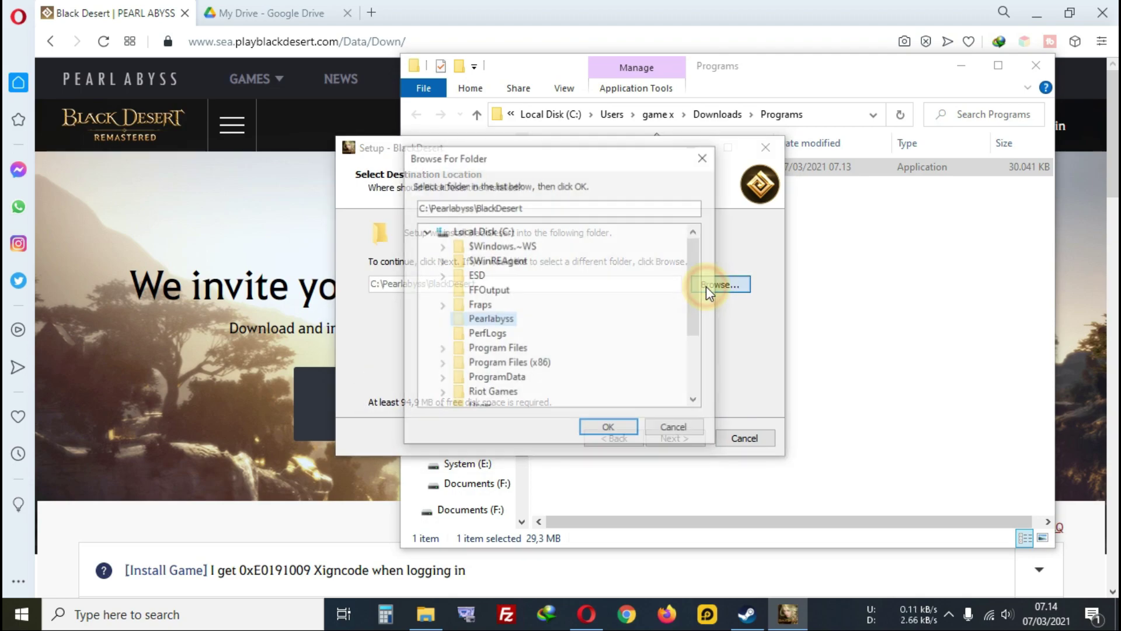
pyautogui.click(426, 231)
pyautogui.click(466, 277)
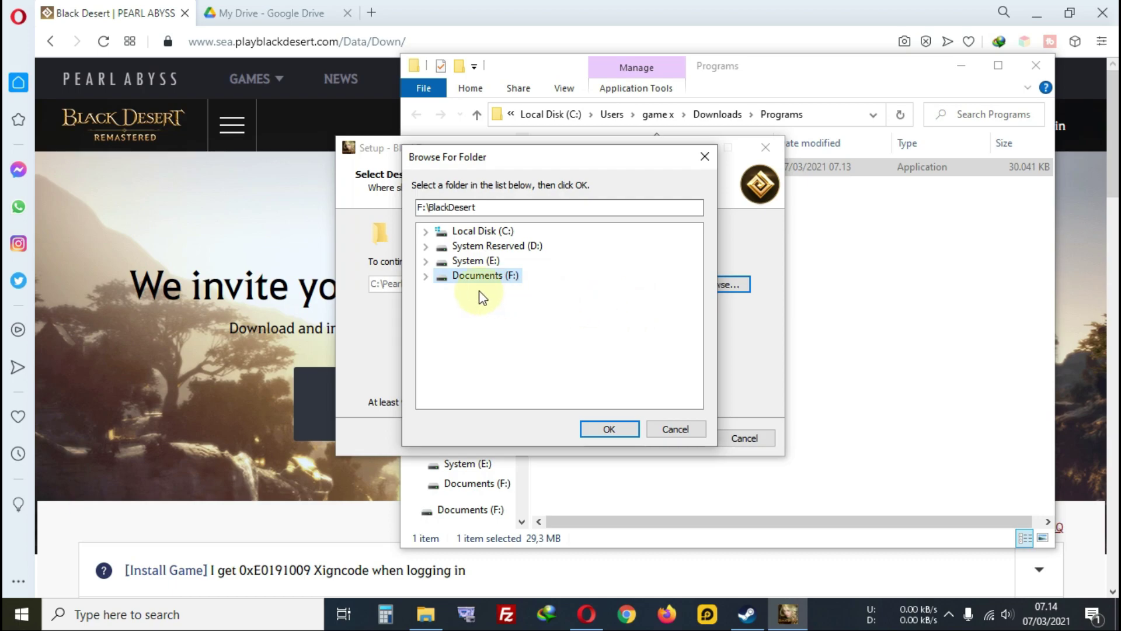
pyautogui.click(427, 278)
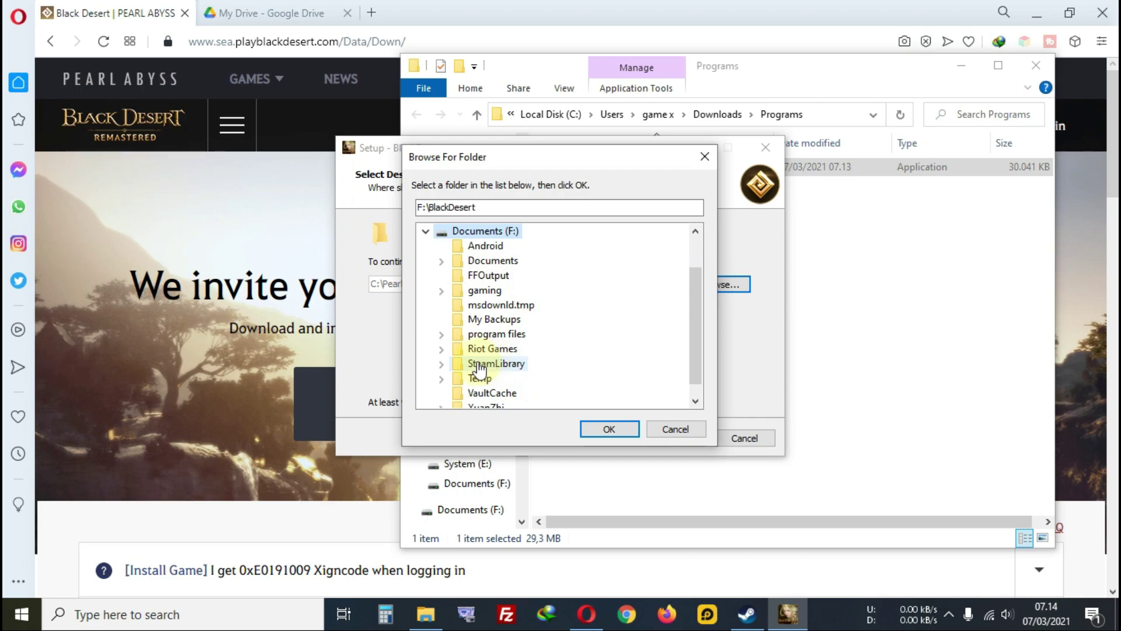
pyautogui.click(441, 364)
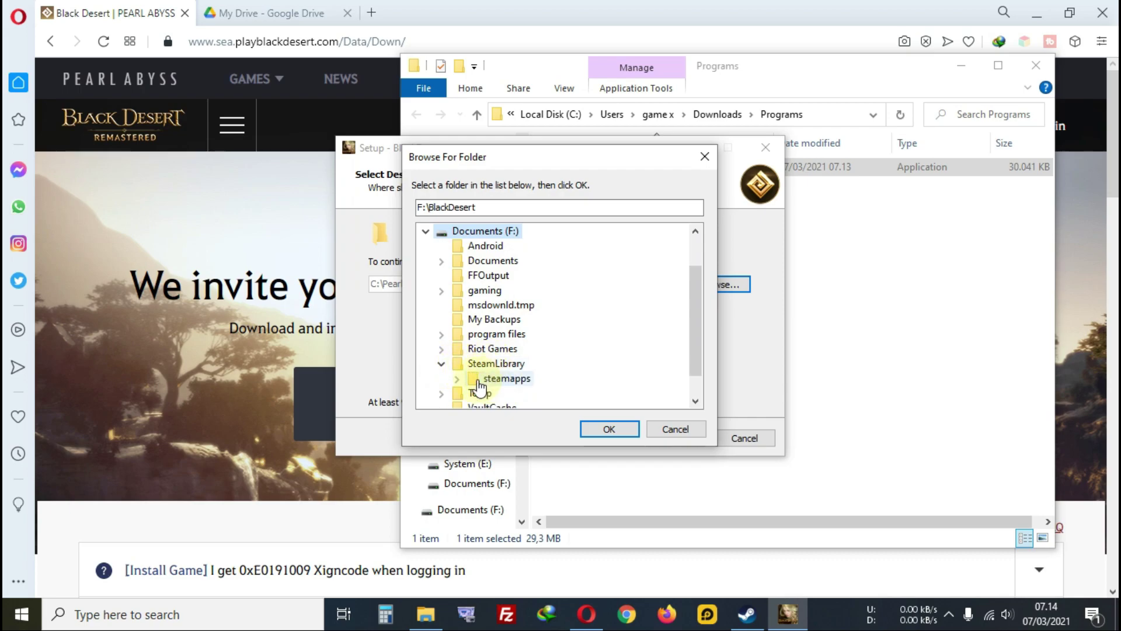
pyautogui.click(457, 379)
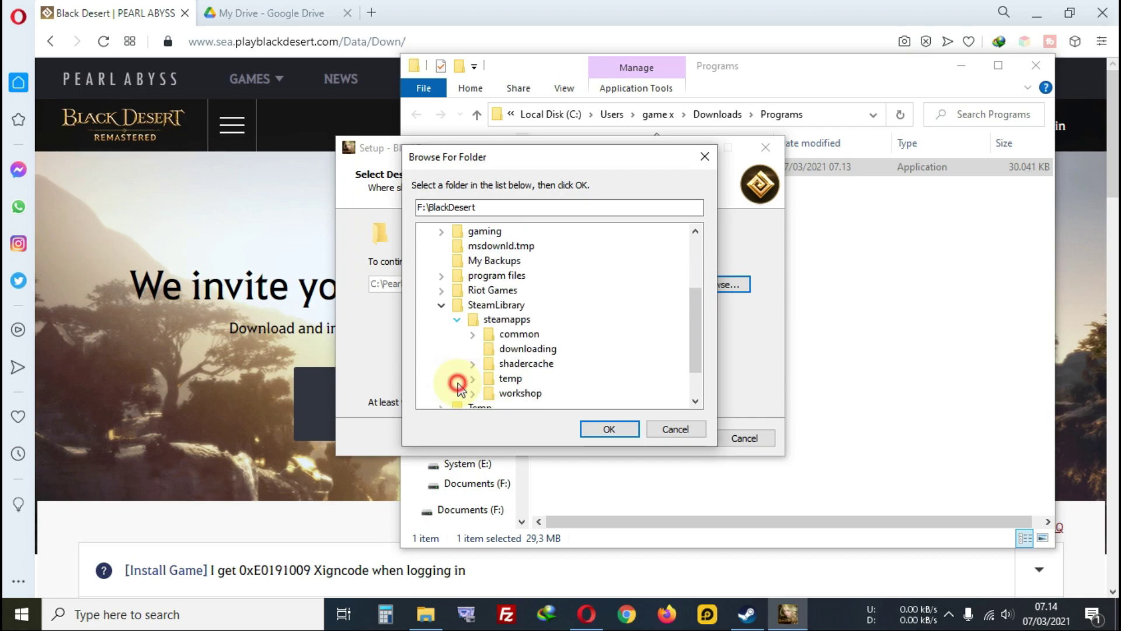
pyautogui.click(472, 335)
pyautogui.click(511, 321)
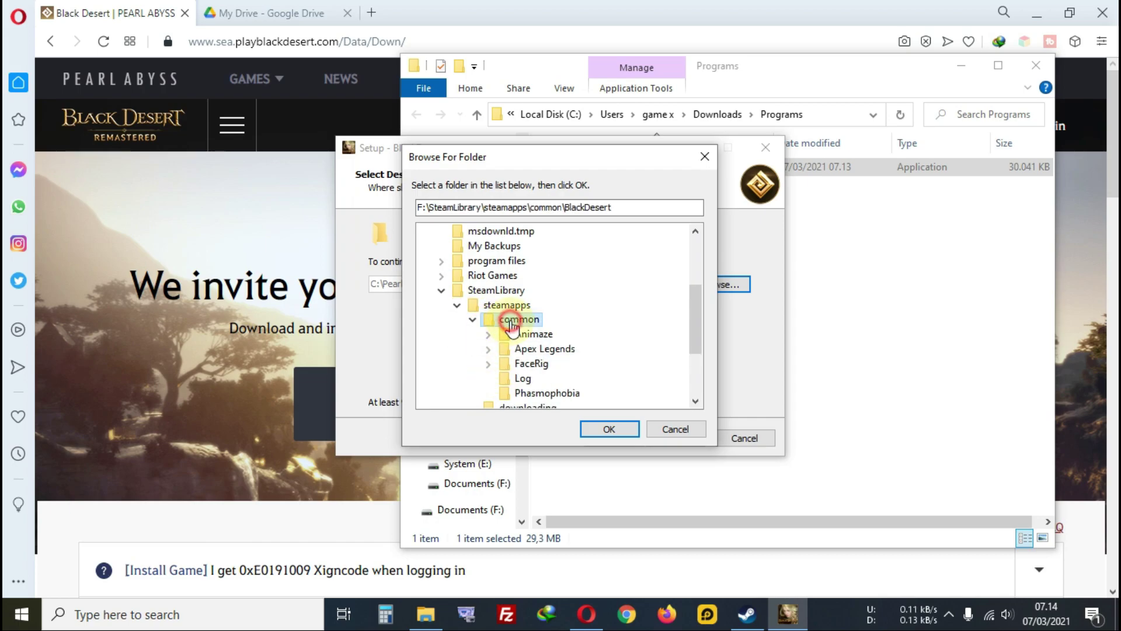
pyautogui.click(605, 430)
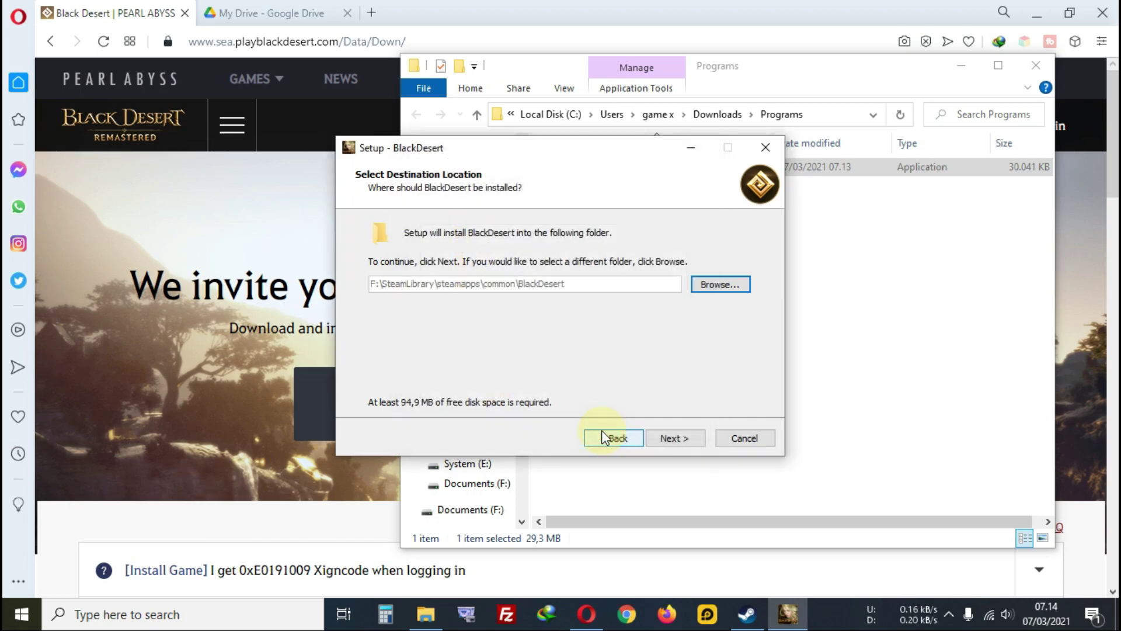
pyautogui.click(675, 438)
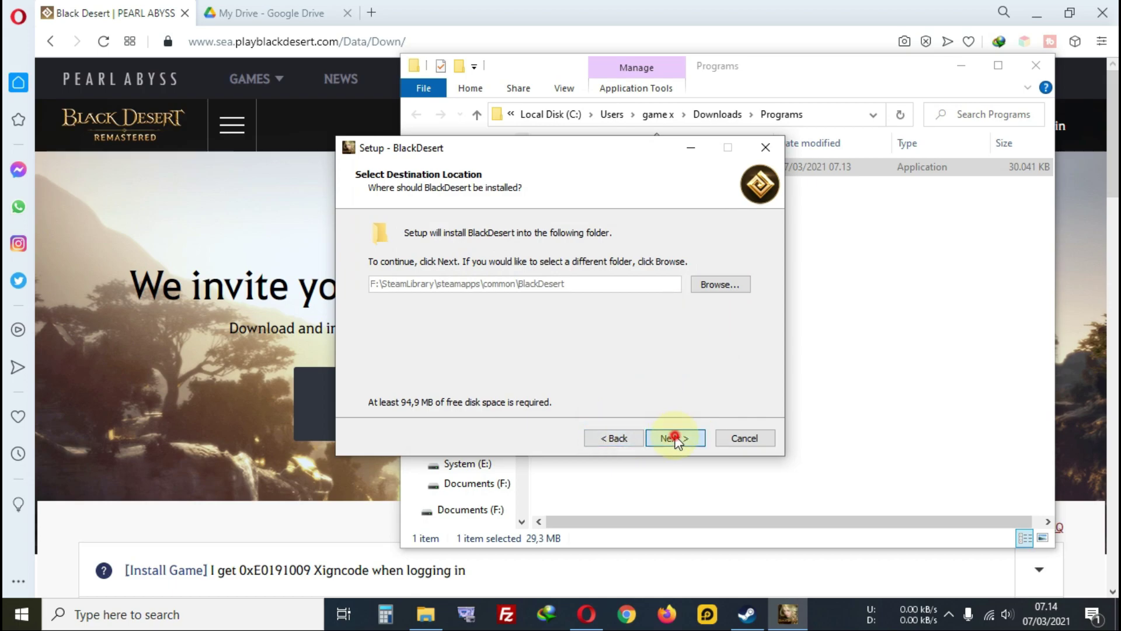
# Proceed through the remaining setup pages without a desktop shortcut and install BlackDesert.
pyautogui.click(675, 438)
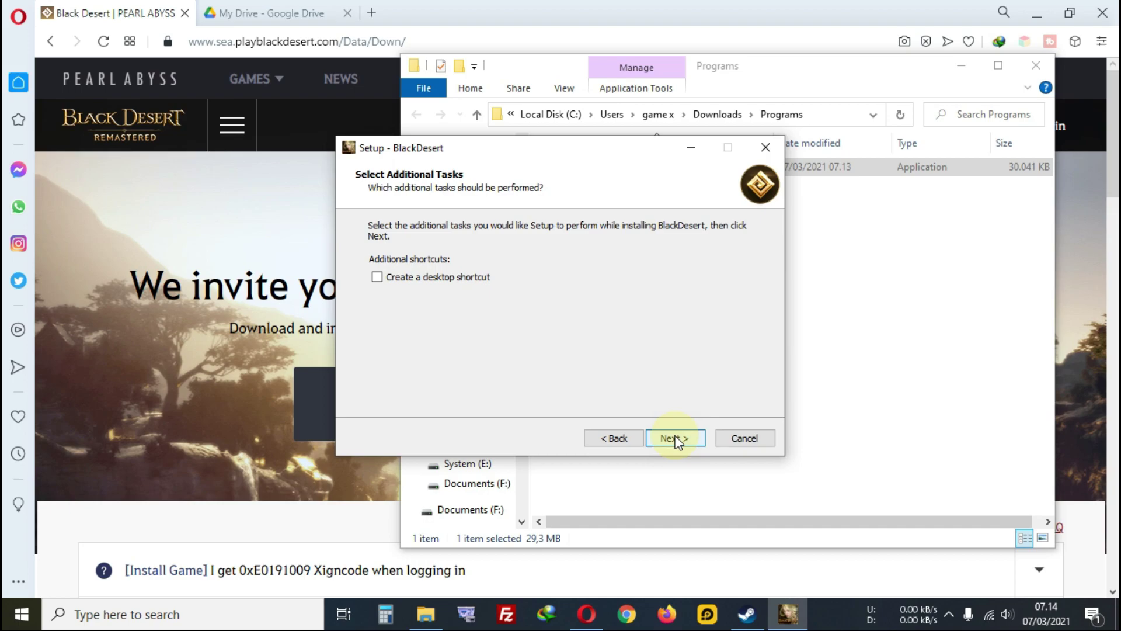
pyautogui.click(676, 438)
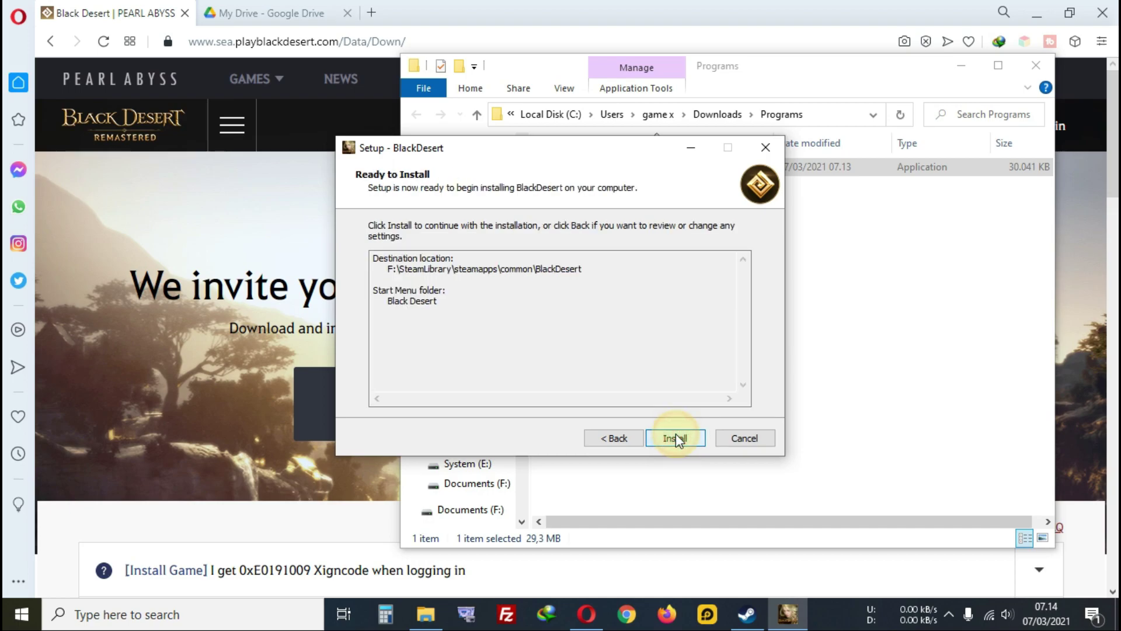
pyautogui.click(676, 438)
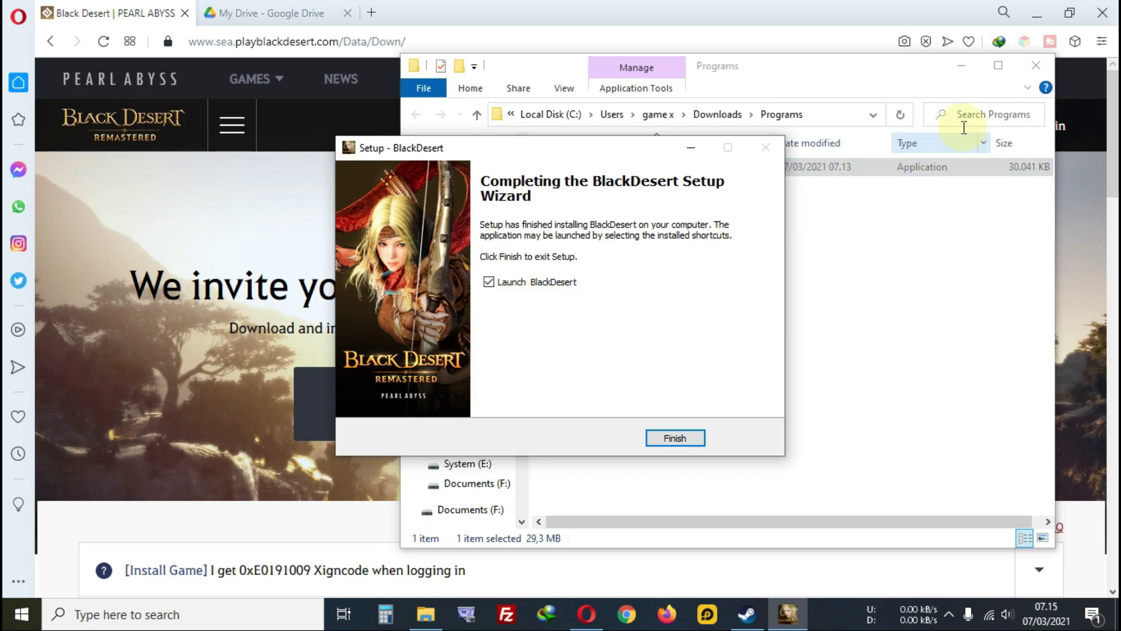
# Minimize the file folder, browser and Steam windows, and finish the BlackDesert setup with its launch option enabled.
pyautogui.click(965, 68)
pyautogui.click(1033, 20)
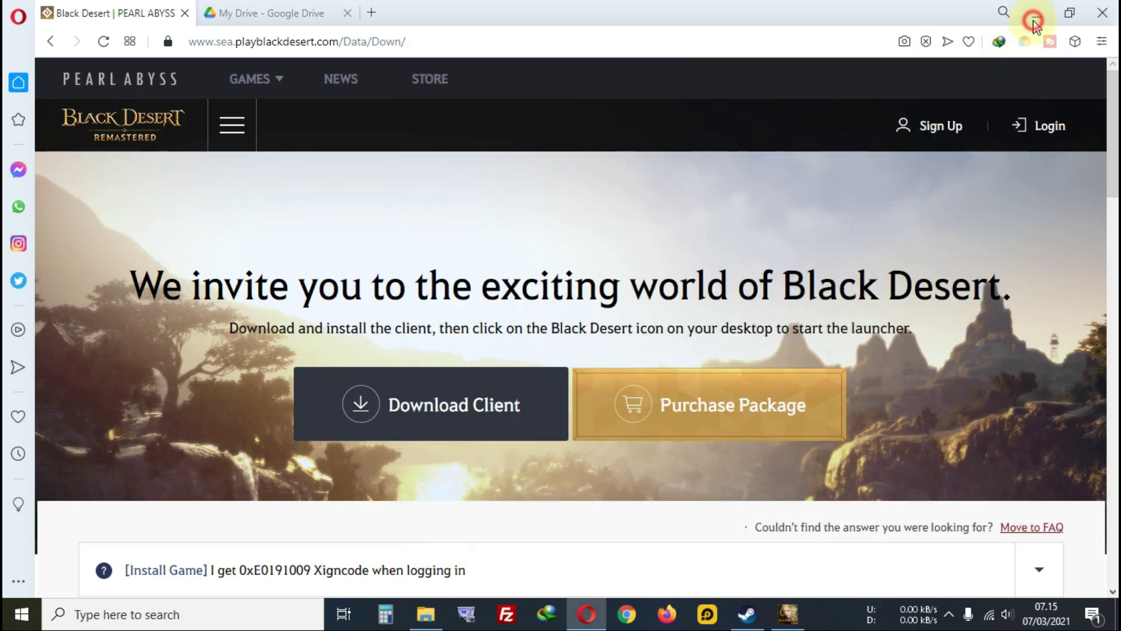
pyautogui.click(1034, 16)
pyautogui.click(1057, 23)
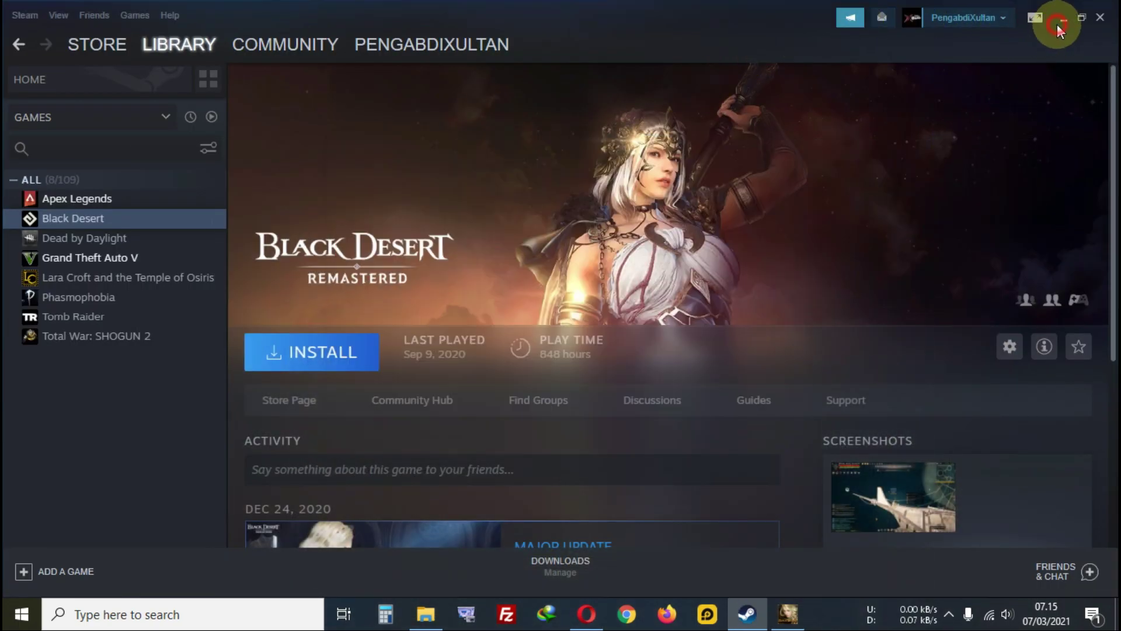
pyautogui.click(677, 439)
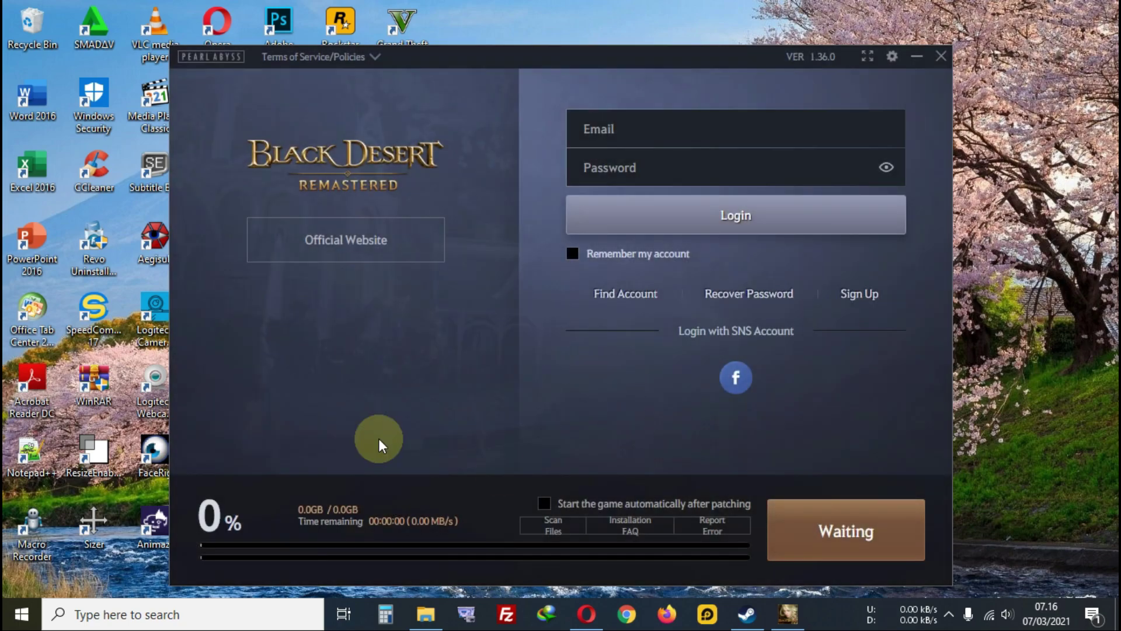
# Close the Black Desert launcher and exit Steam completely, including its background process.
pyautogui.click(942, 56)
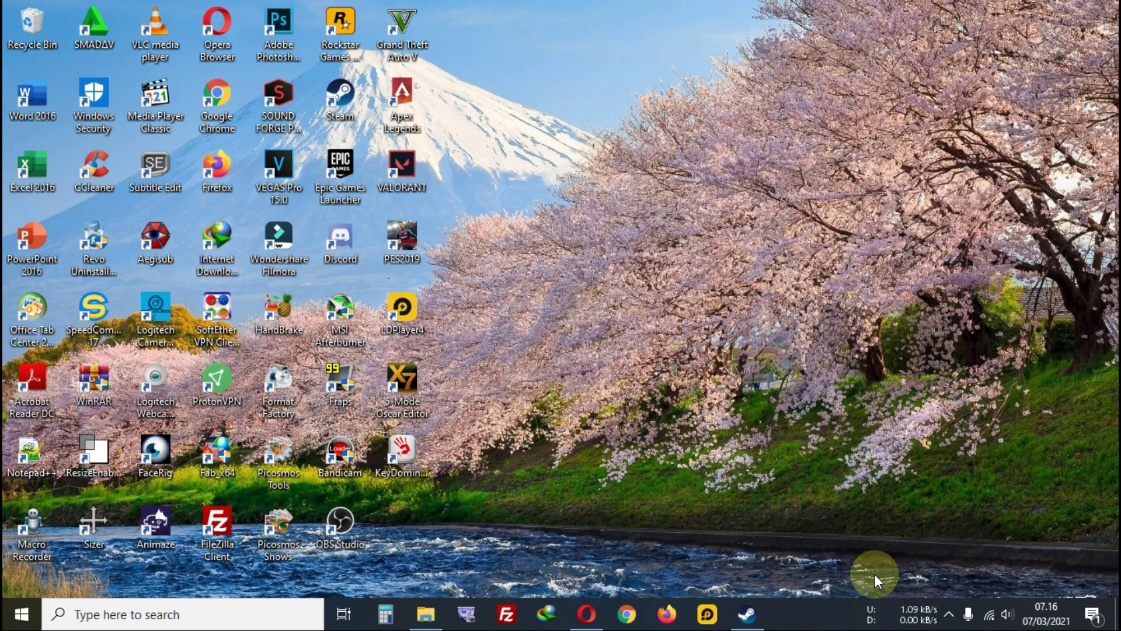
pyautogui.click(949, 614)
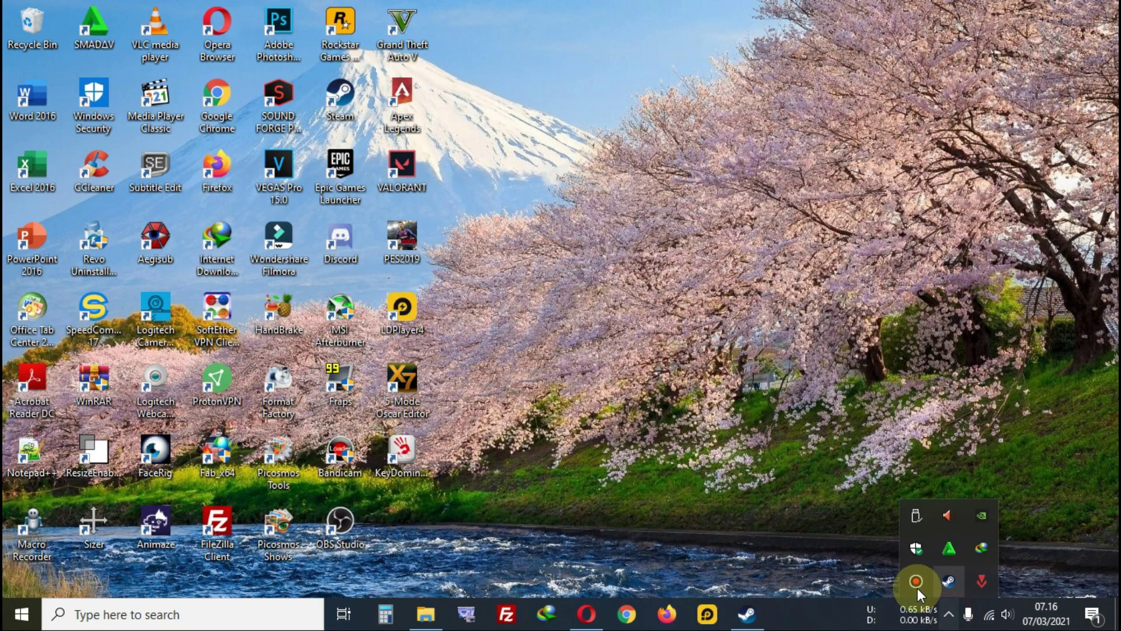
pyautogui.rightClick(954, 581)
pyautogui.click(981, 536)
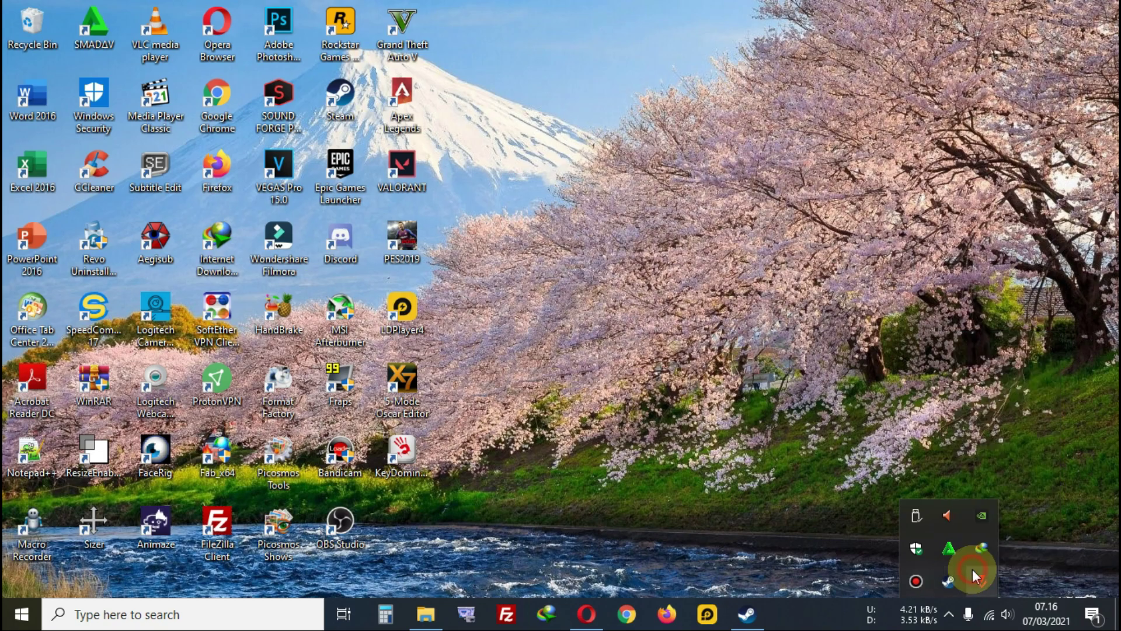
pyautogui.click(612, 422)
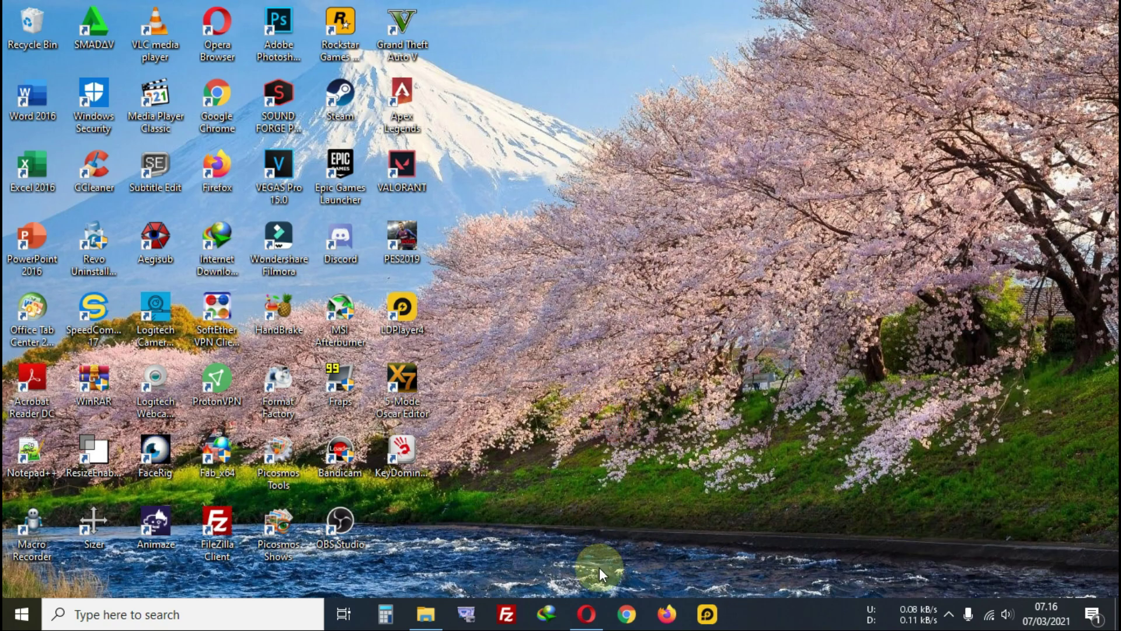
# Download Salinan appmanifest_836620.acf from My Drive in Google Drive and minimize the browser.
pyautogui.click(588, 612)
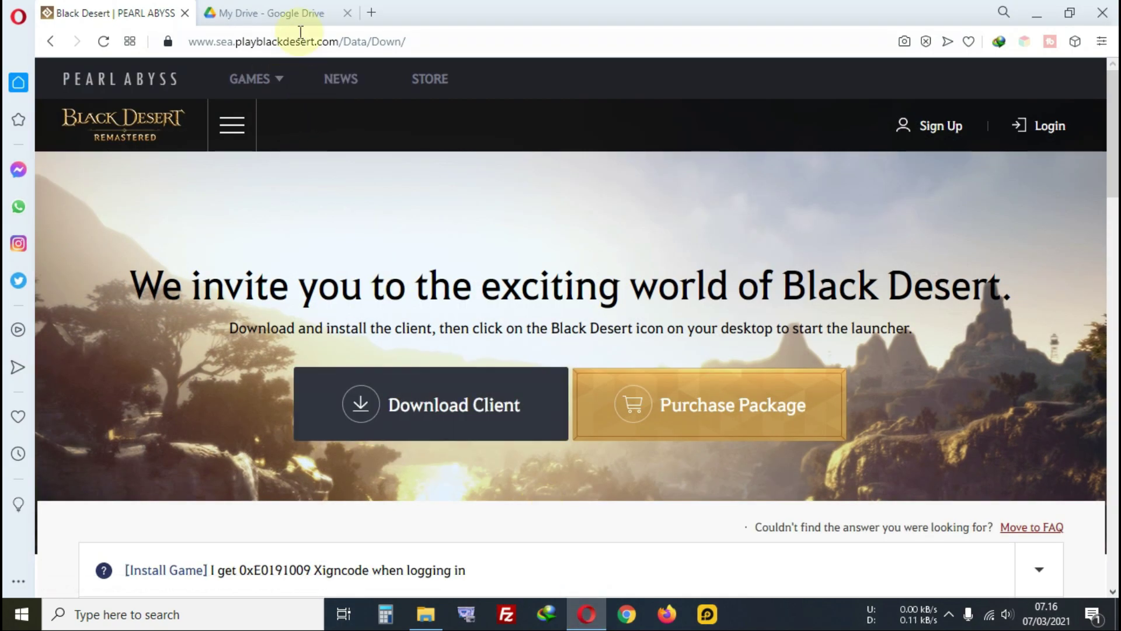
pyautogui.click(294, 13)
pyautogui.rightClick(583, 279)
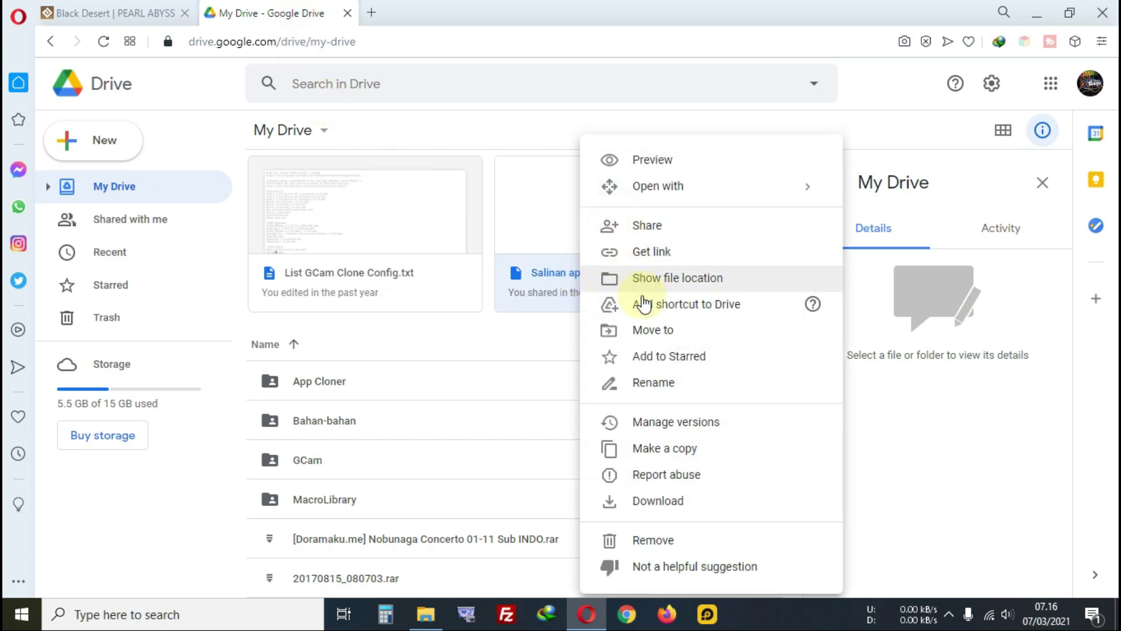
pyautogui.click(637, 504)
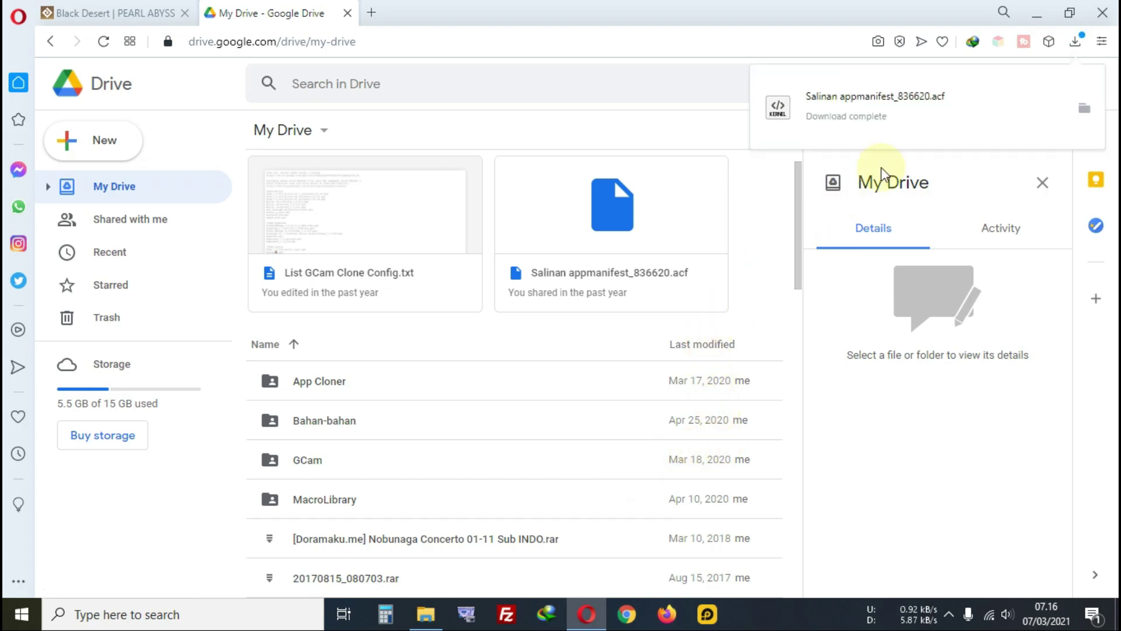
pyautogui.click(1032, 14)
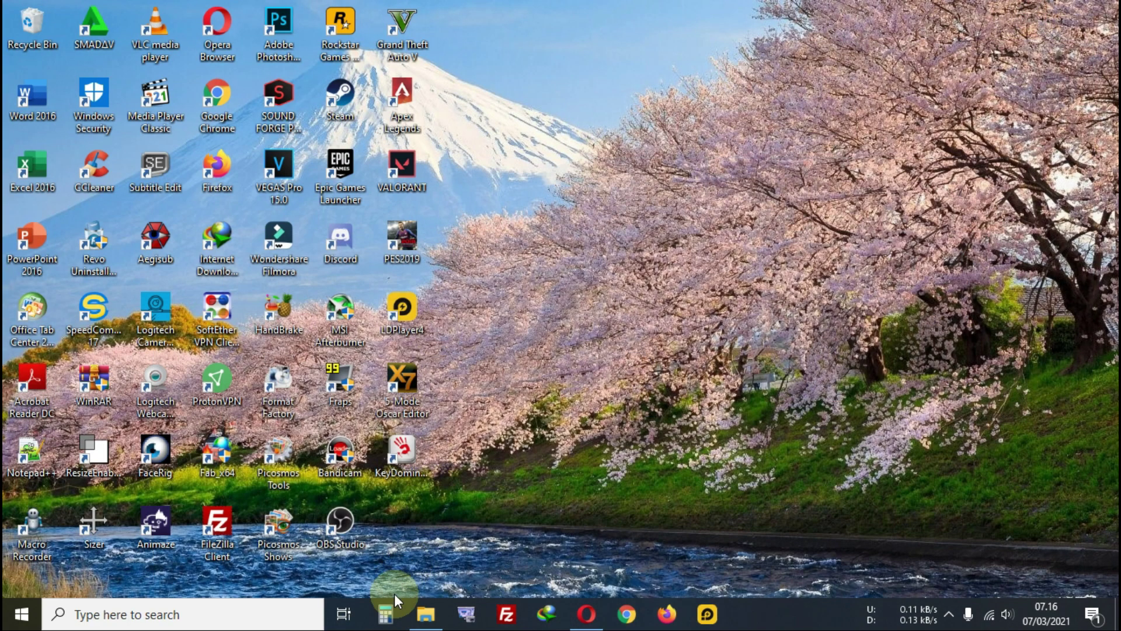
# Rename Salinan appmanifest_836620.acf in the Downloads folder to appmanifest_836620.acf.
pyautogui.click(426, 613)
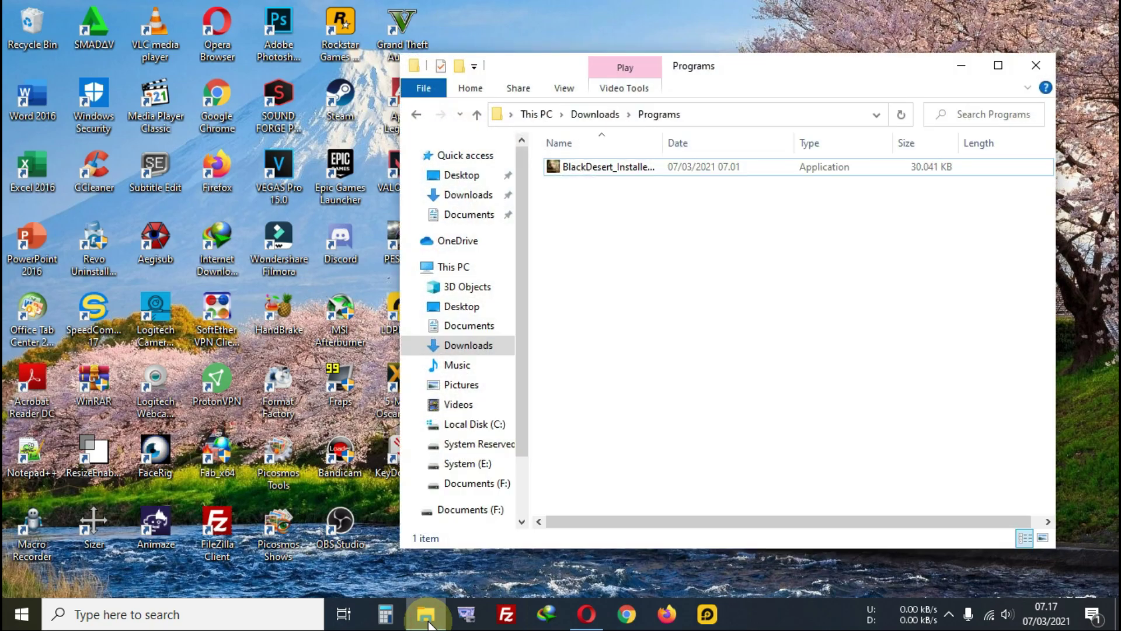
pyautogui.click(473, 195)
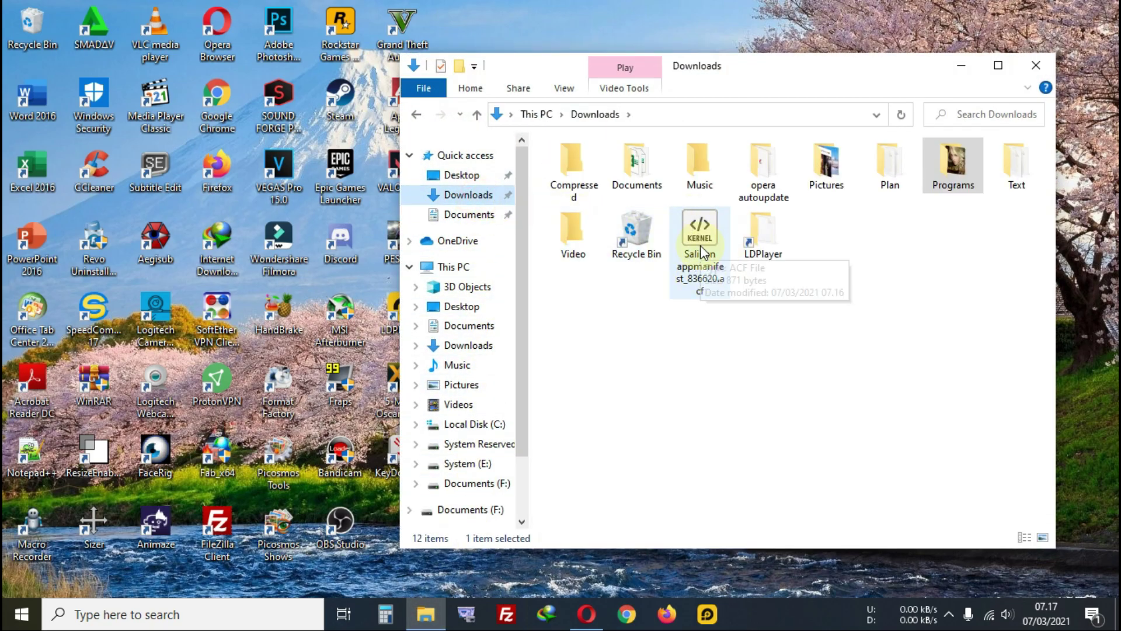
pyautogui.rightClick(702, 252)
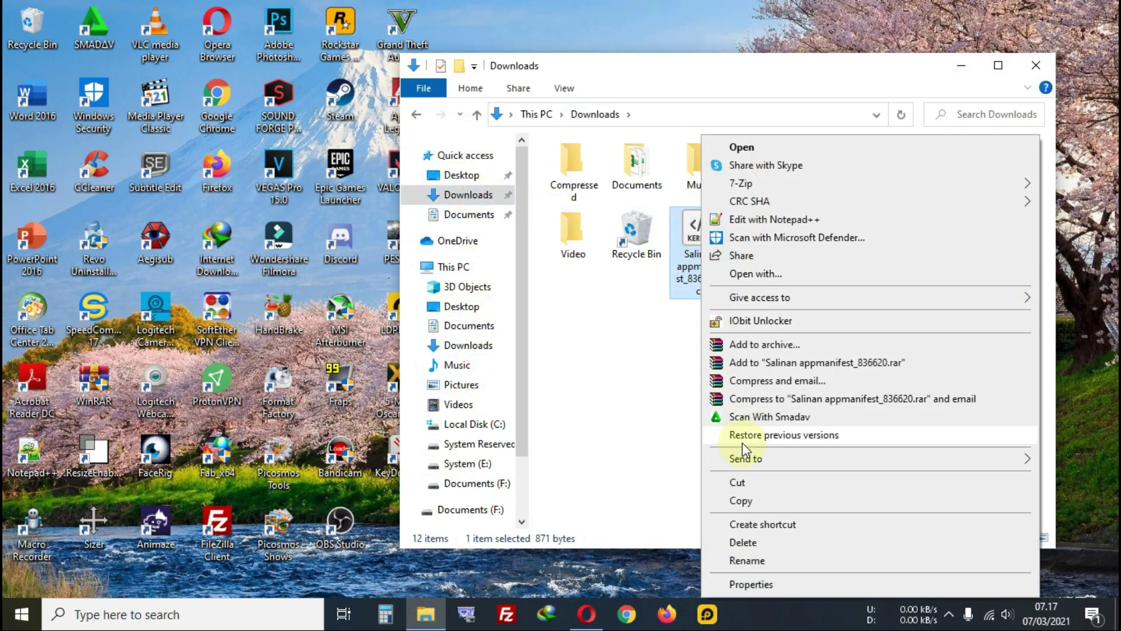
pyautogui.click(748, 561)
pyautogui.doubleClick(676, 253)
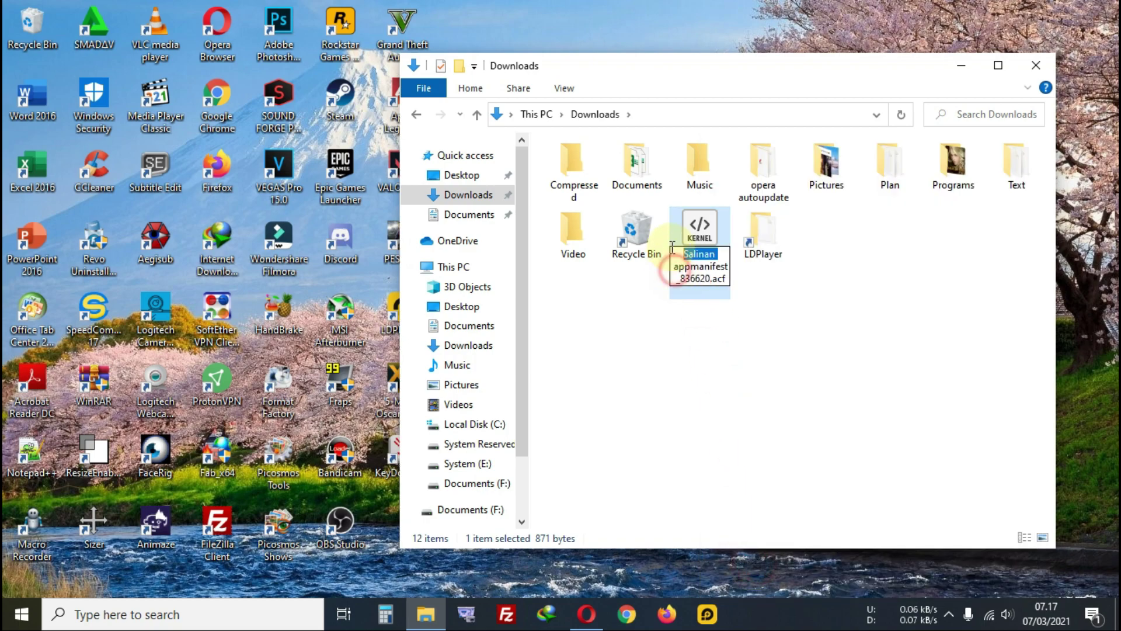
pyautogui.press('BackSpace')
pyautogui.click(689, 383)
# Move appmanifest_836620.acf from Downloads into the SteamLibrary\steamapps folder on drive F.
pyautogui.click(712, 254)
pyautogui.rightClick(713, 254)
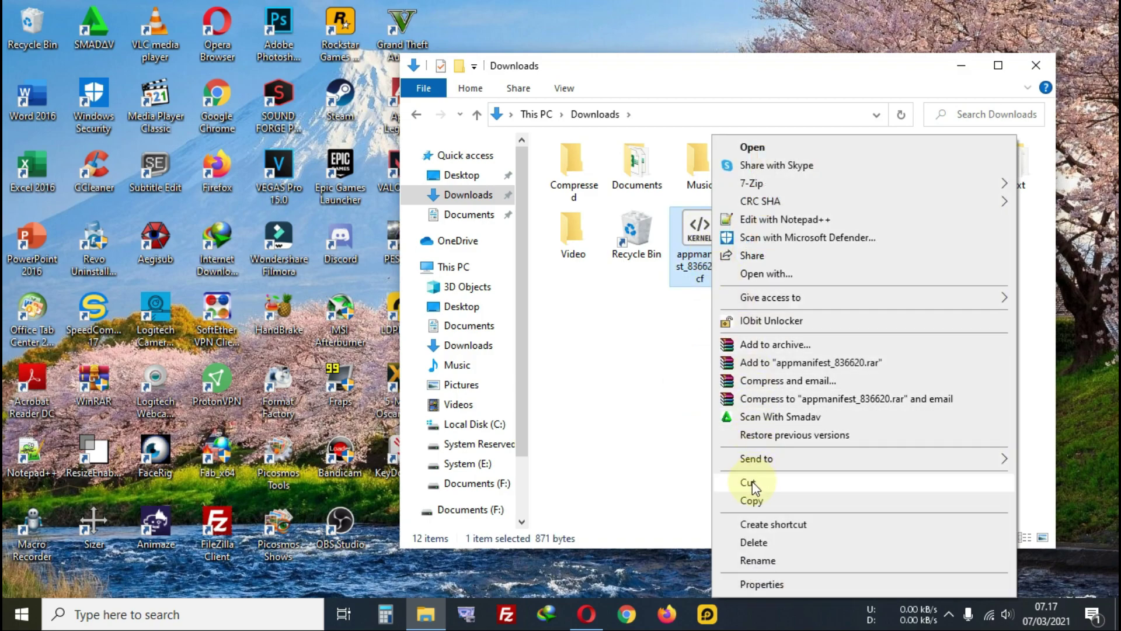
pyautogui.click(756, 485)
pyautogui.click(472, 484)
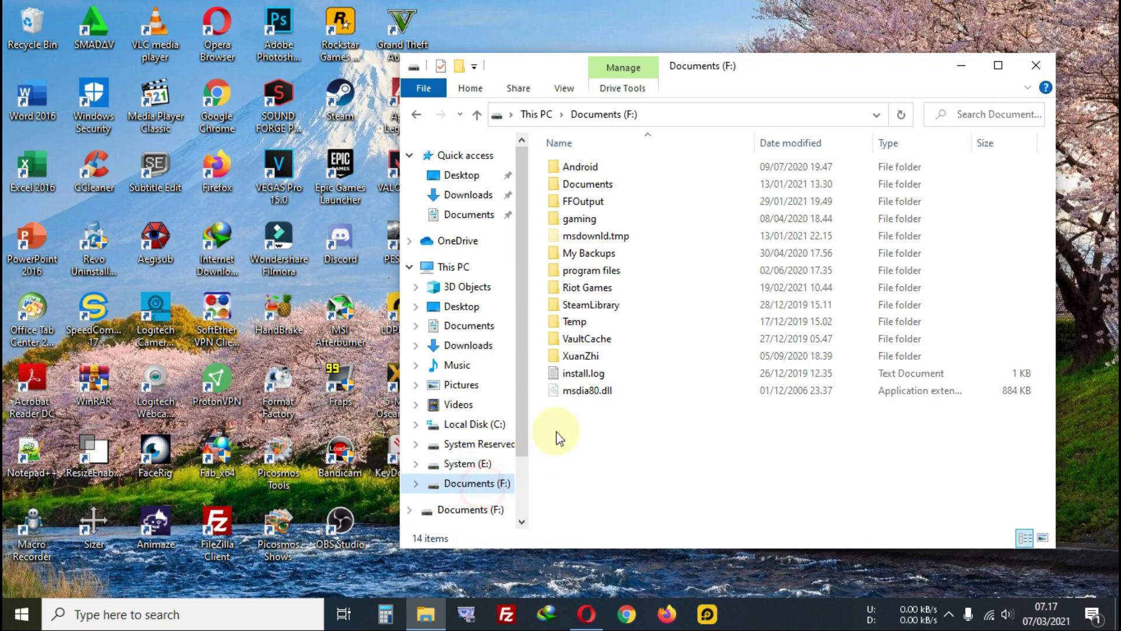
pyautogui.click(597, 304)
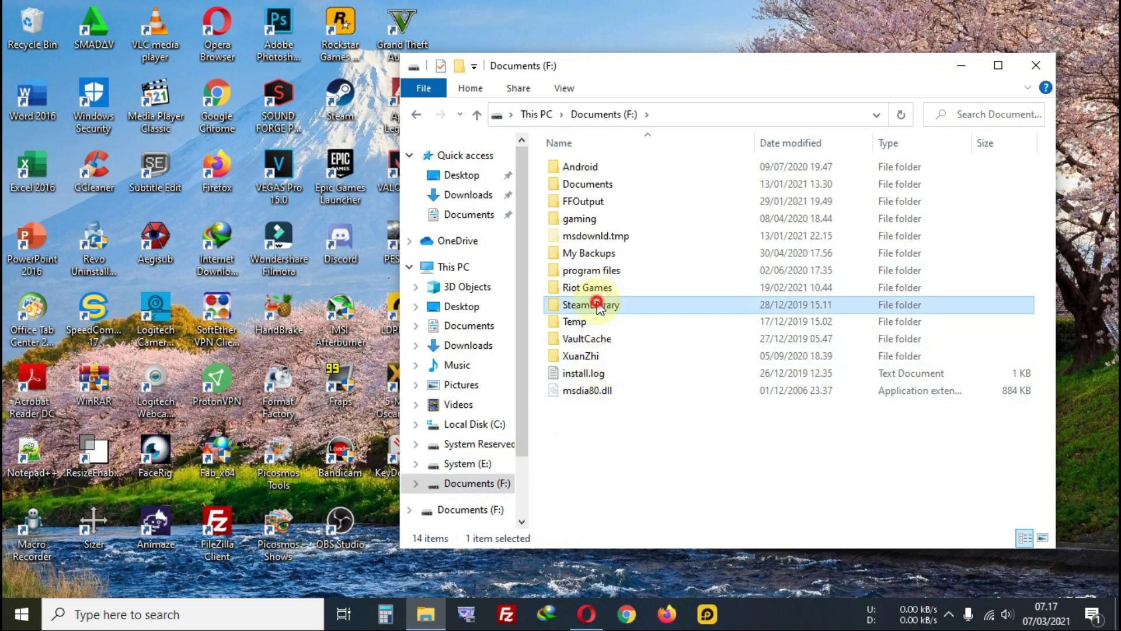
pyautogui.doubleClick(597, 304)
pyautogui.doubleClick(589, 169)
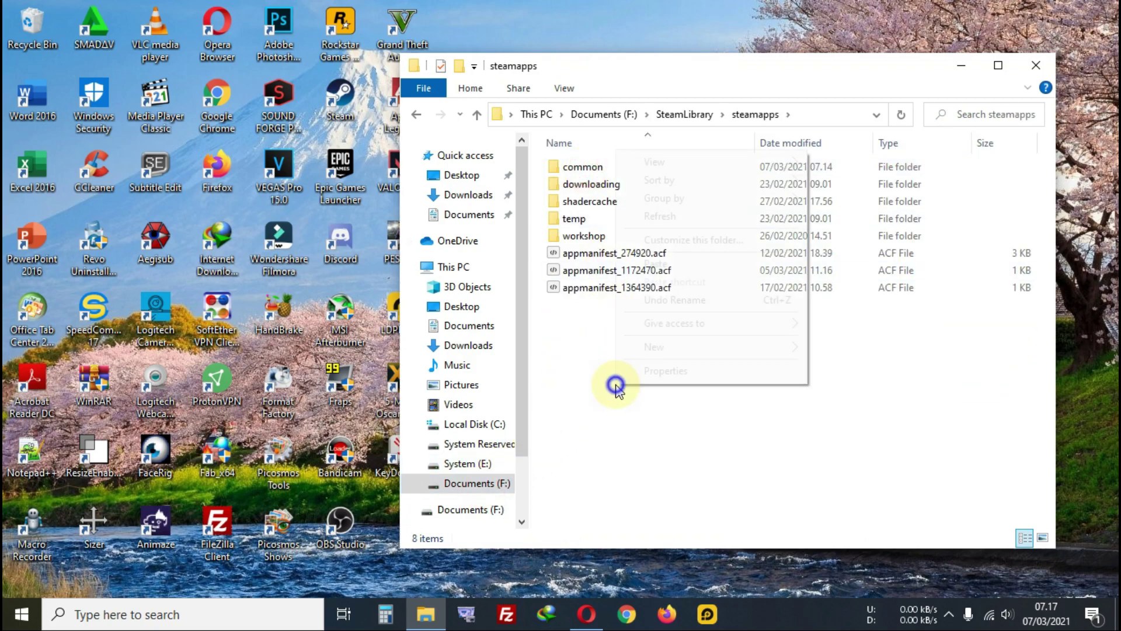
pyautogui.rightClick(616, 386)
pyautogui.click(656, 263)
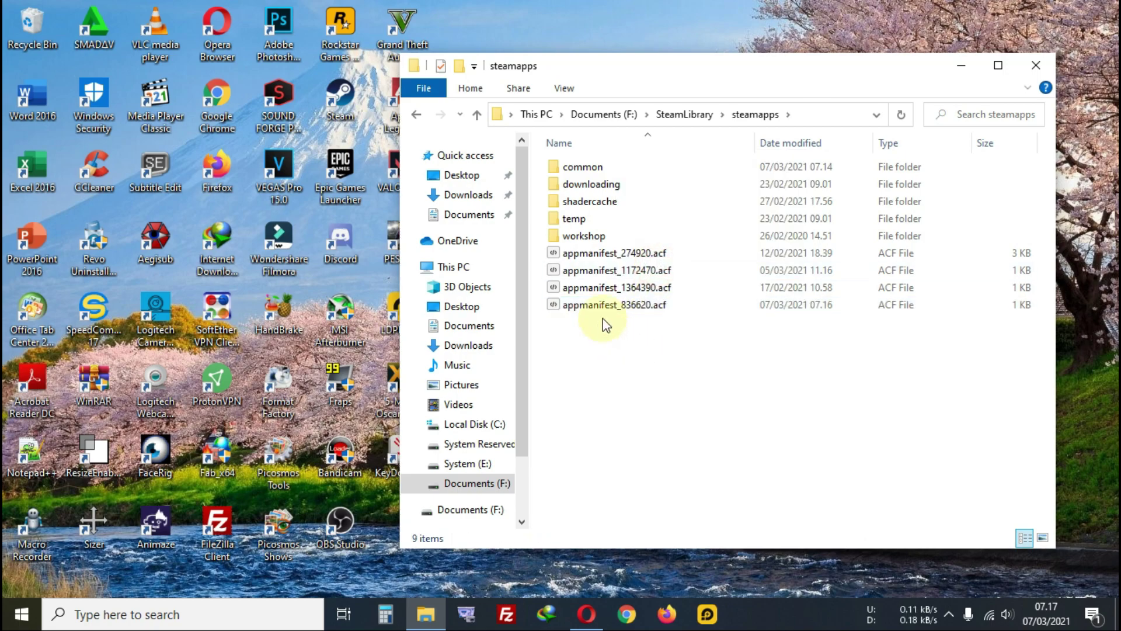
# Check the contents of the BlackDesert folder inside common, close the file window and refresh the desktop.
pyautogui.doubleClick(578, 170)
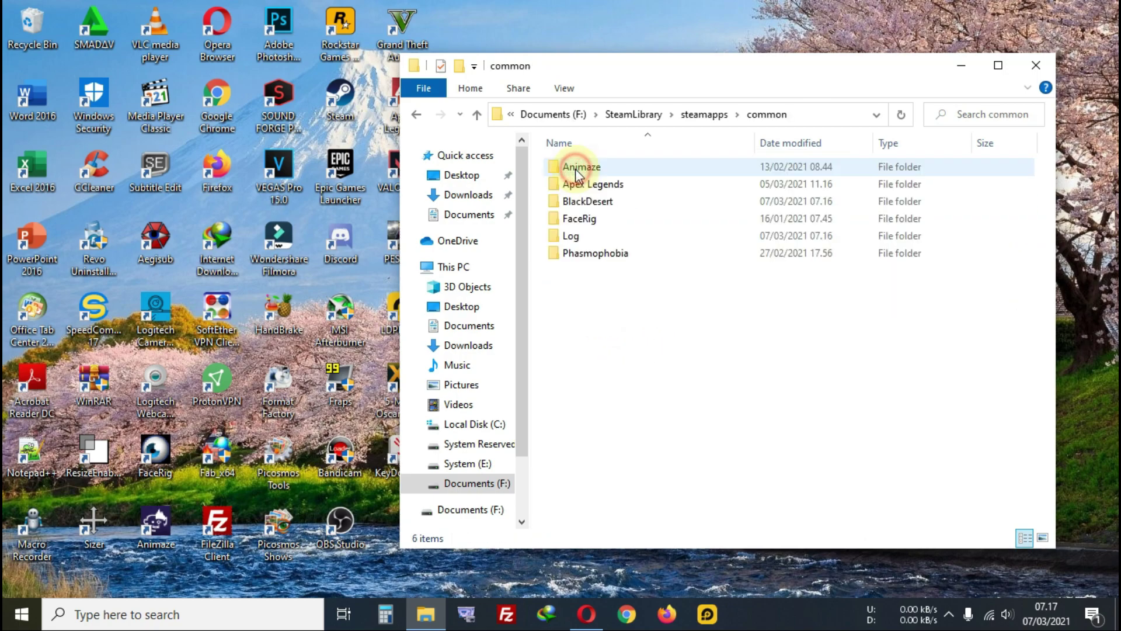
pyautogui.doubleClick(590, 200)
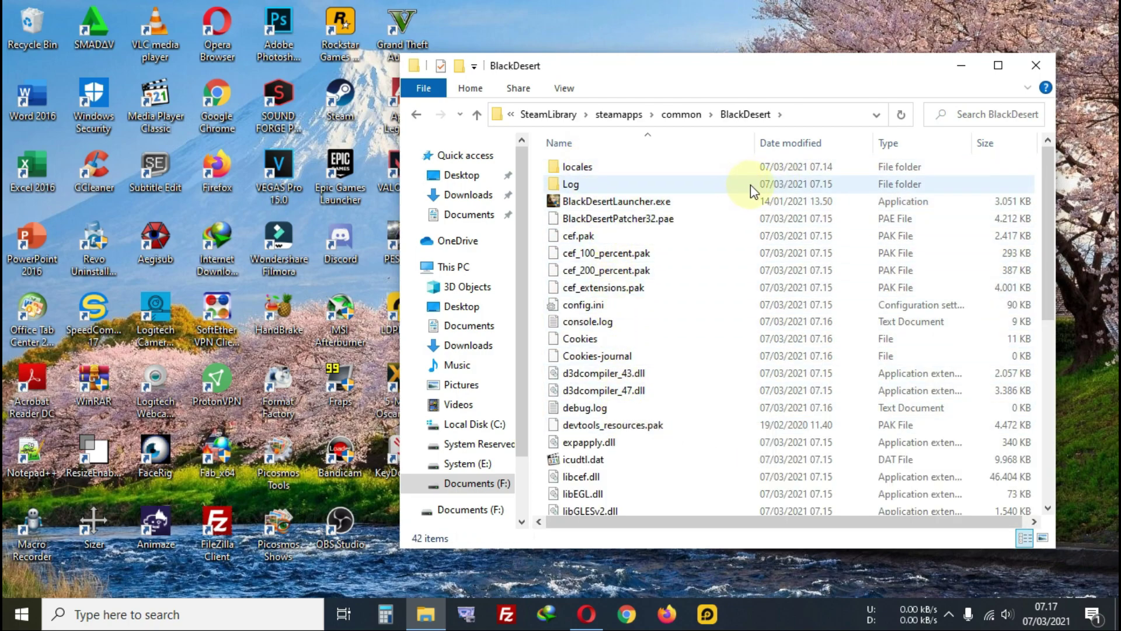
pyautogui.click(1029, 69)
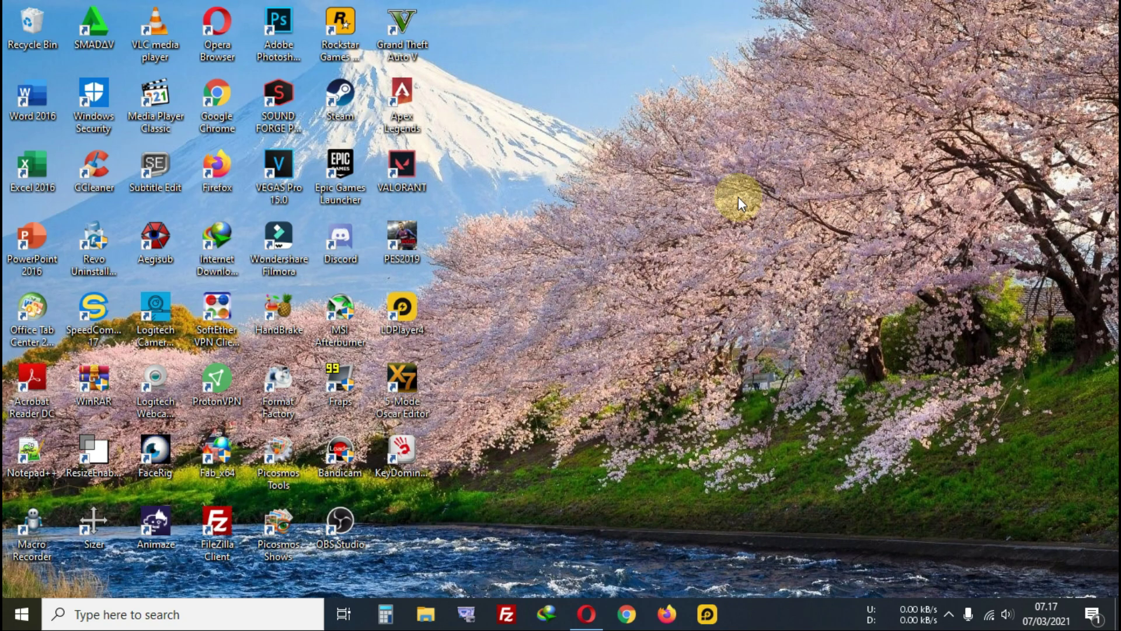
pyautogui.rightClick(738, 197)
pyautogui.click(774, 246)
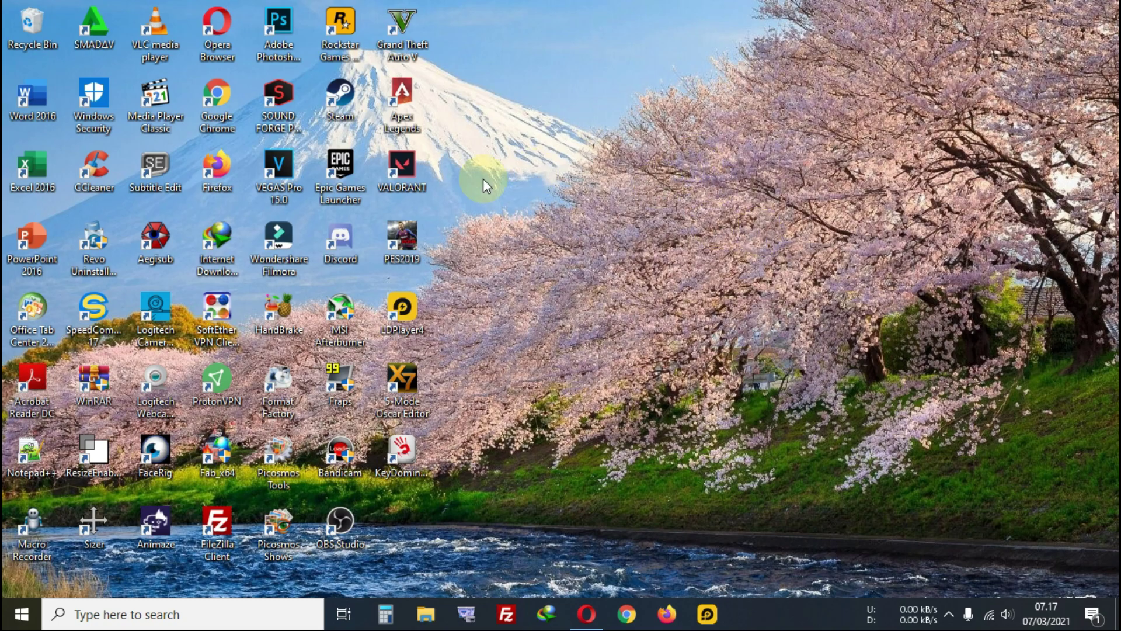
# Start Steam, dismiss the news window and show Black Desert in the library.
pyautogui.doubleClick(347, 110)
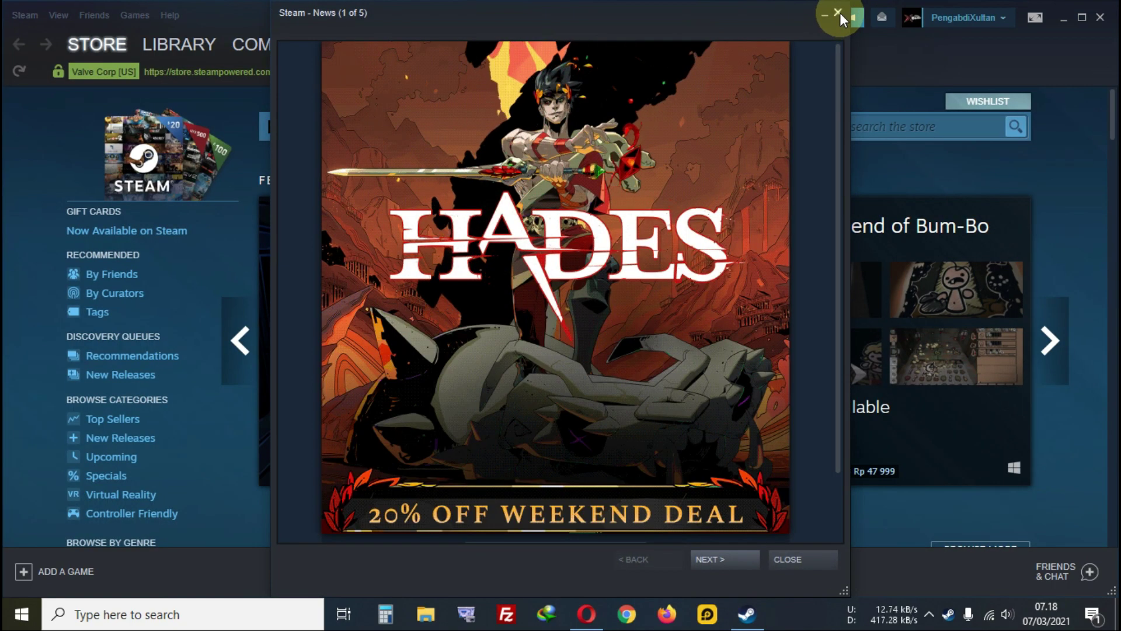
pyautogui.click(843, 20)
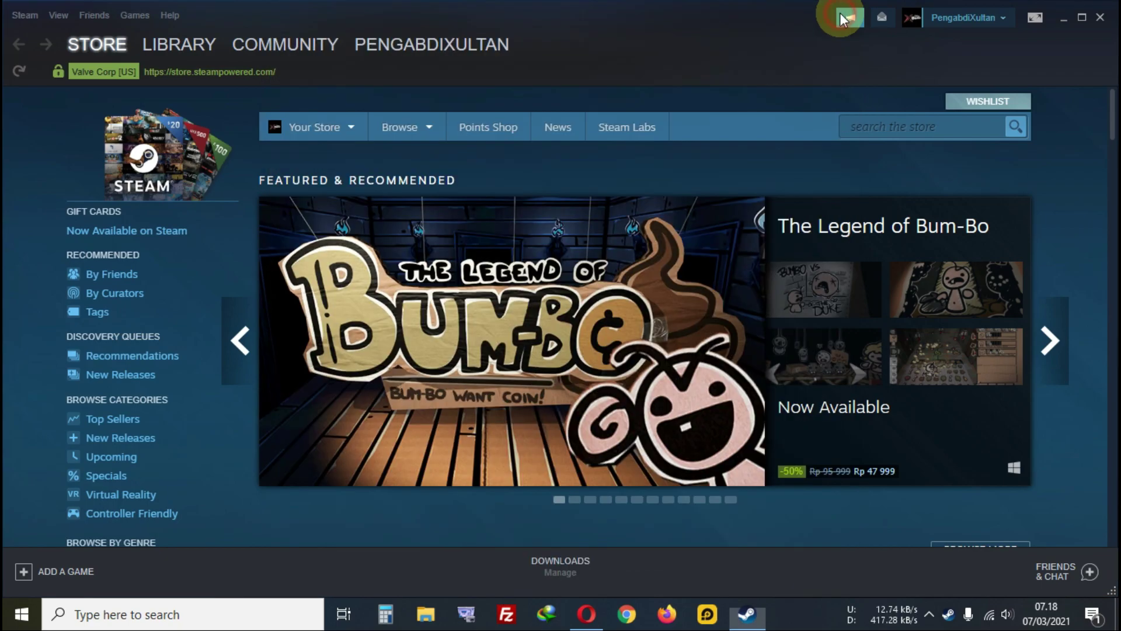
pyautogui.click(188, 49)
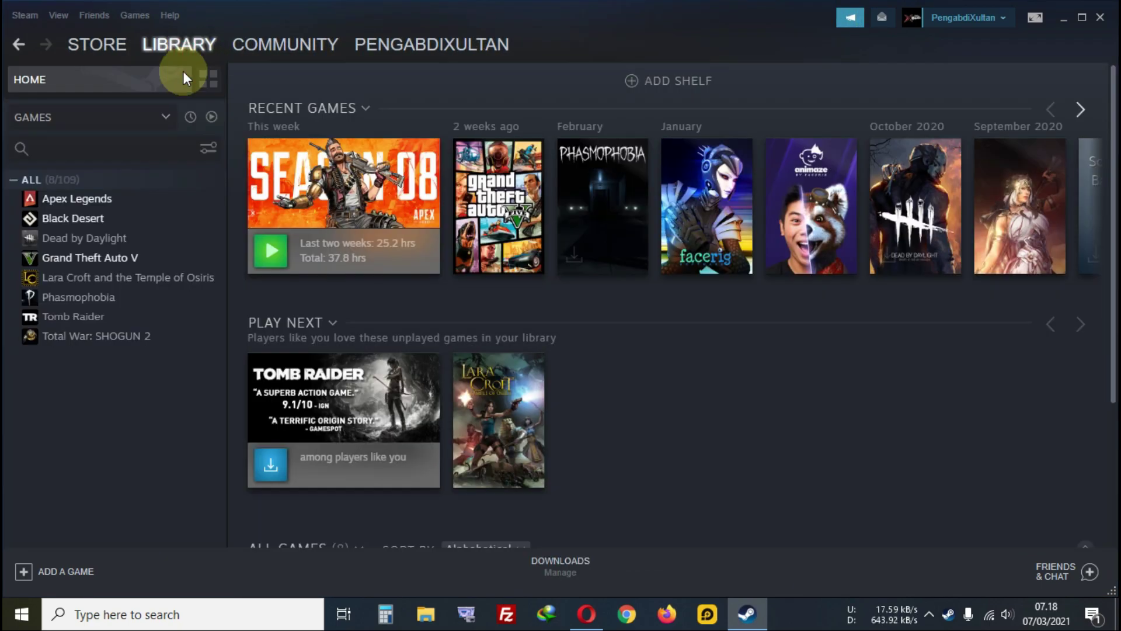
pyautogui.click(89, 221)
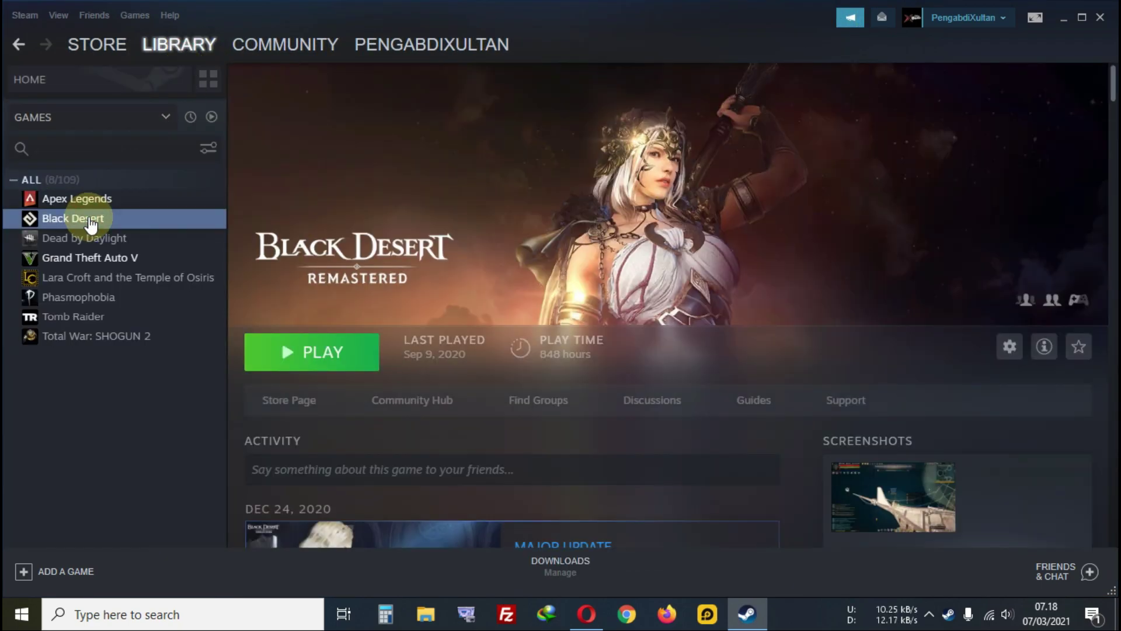
# Launch Black Desert from Steam with the Play Black Desert option, minimize Steam, and start the game from its launcher.
pyautogui.click(331, 353)
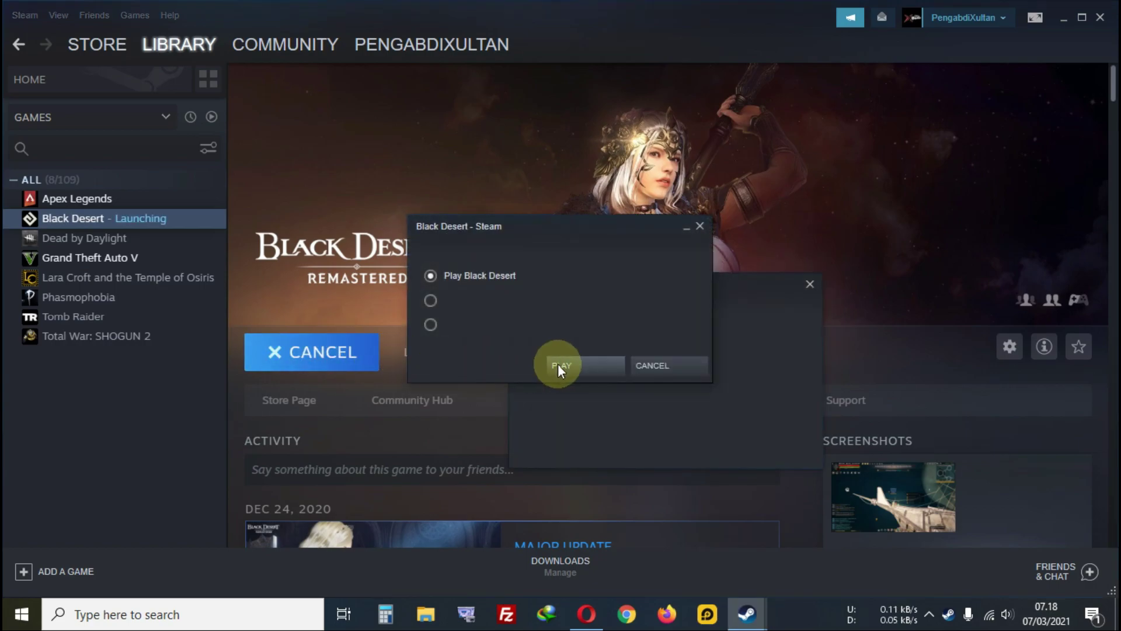
pyautogui.click(566, 366)
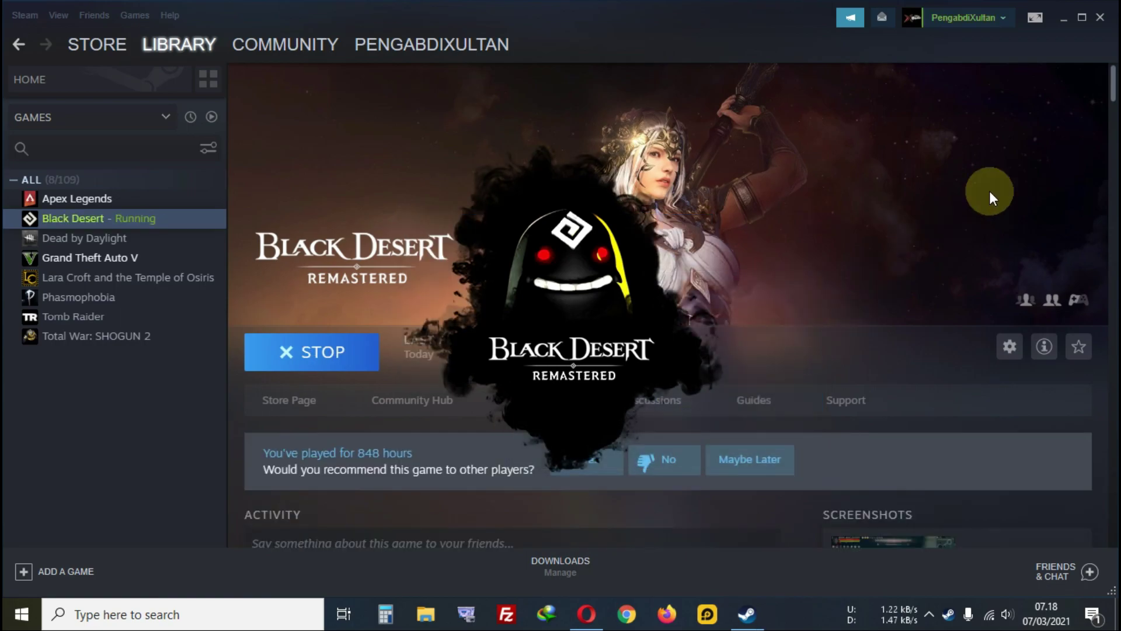
pyautogui.click(1059, 24)
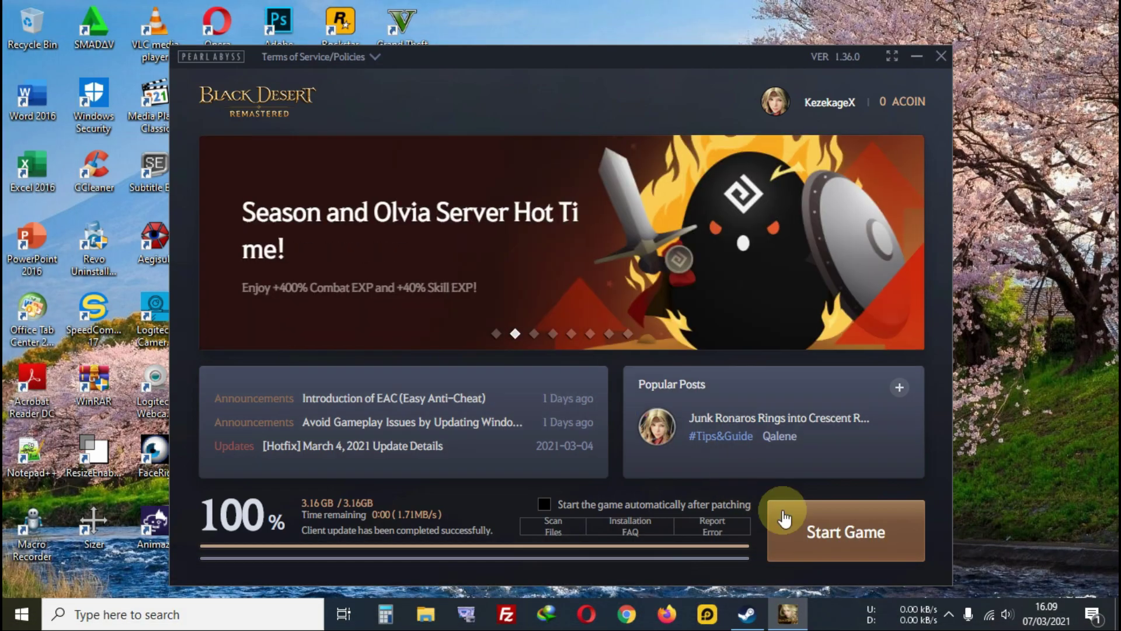
pyautogui.click(845, 541)
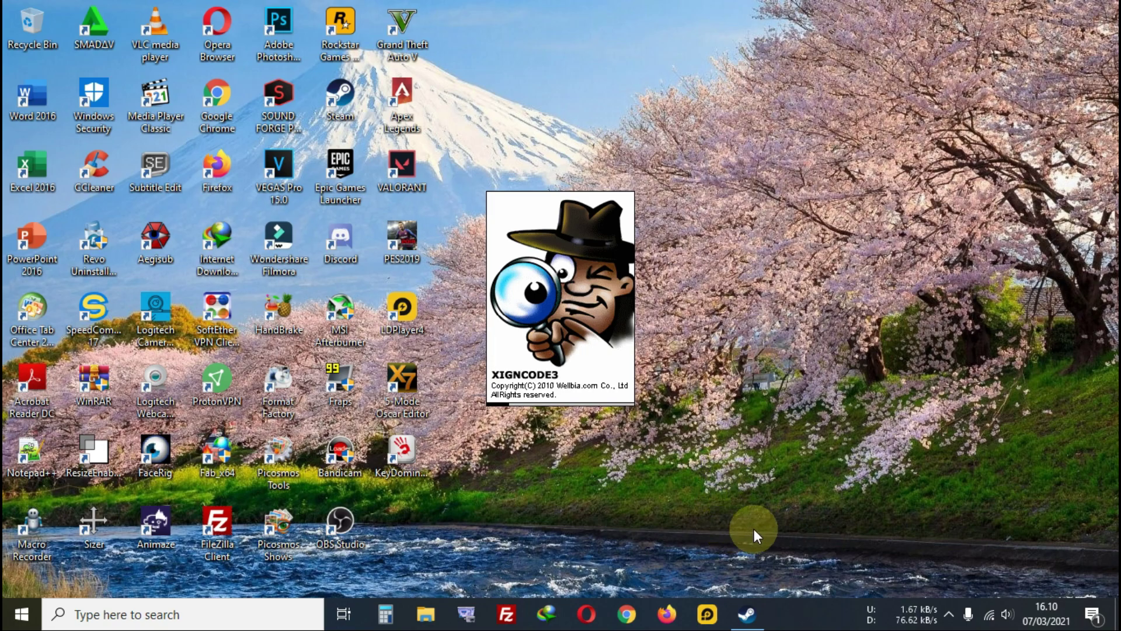
# Add a desktop shortcut for Black Desert from its Steam library page and minimize Steam.
pyautogui.click(758, 620)
pyautogui.click(1007, 349)
pyautogui.moveTo(1043, 408)
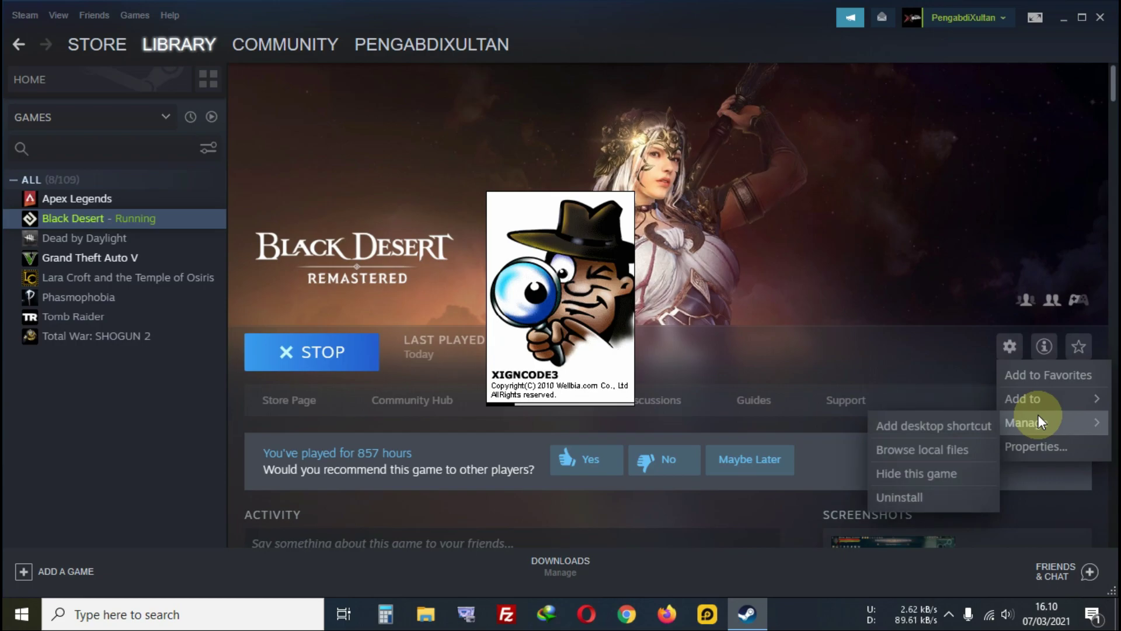
pyautogui.click(966, 425)
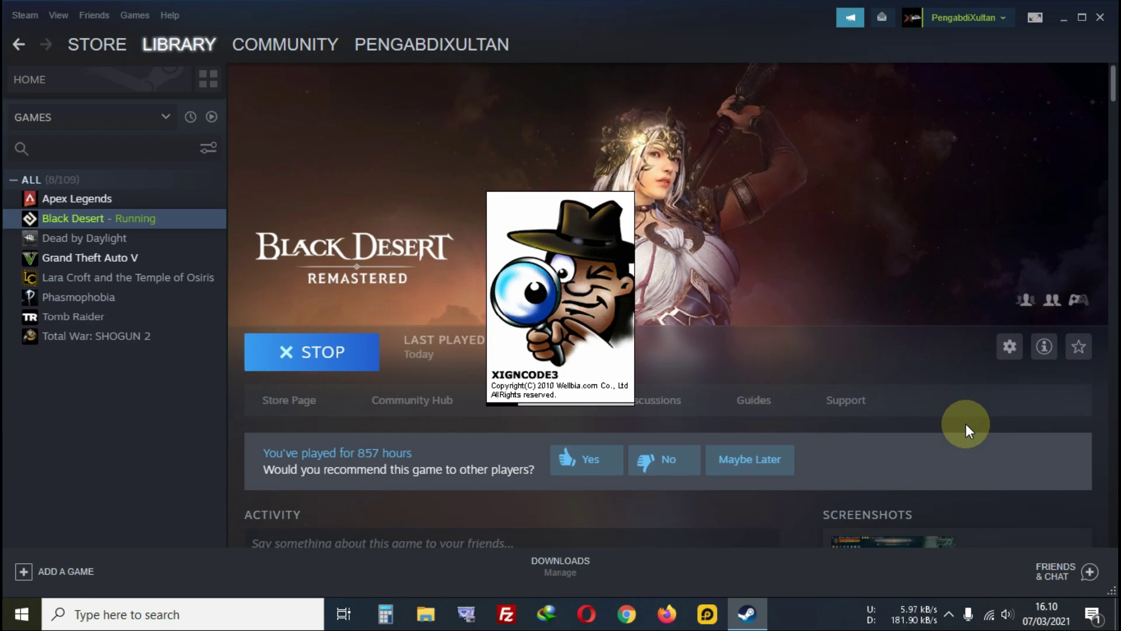
pyautogui.click(1062, 18)
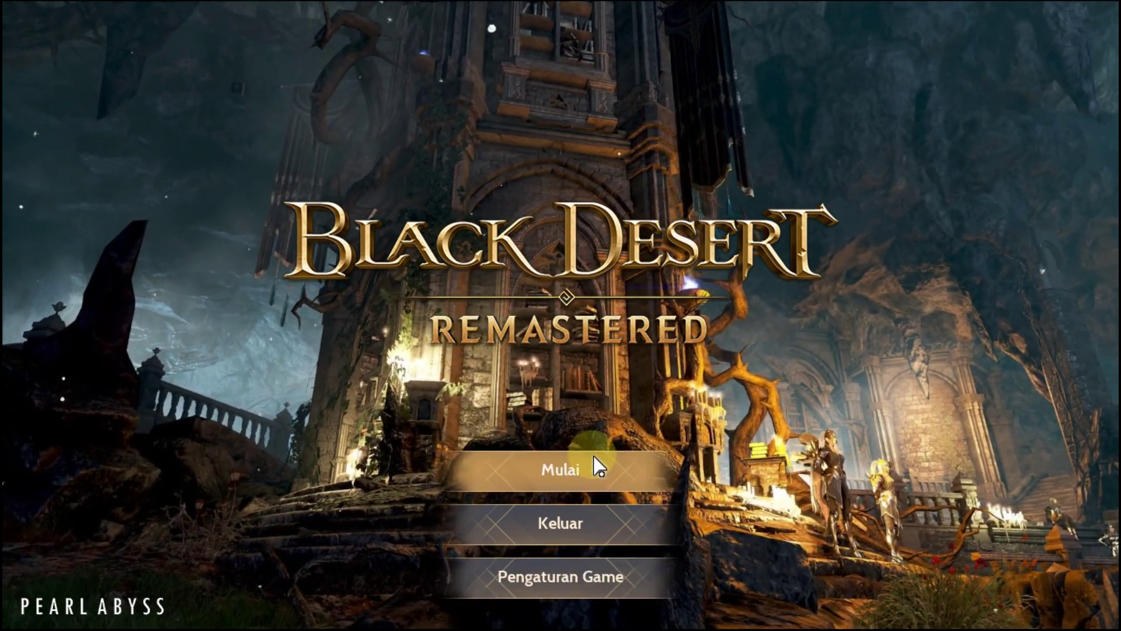
# Begin the game, join the Calpheon-1 server and enter the world with the Lv. 61 character.
pyautogui.click(566, 468)
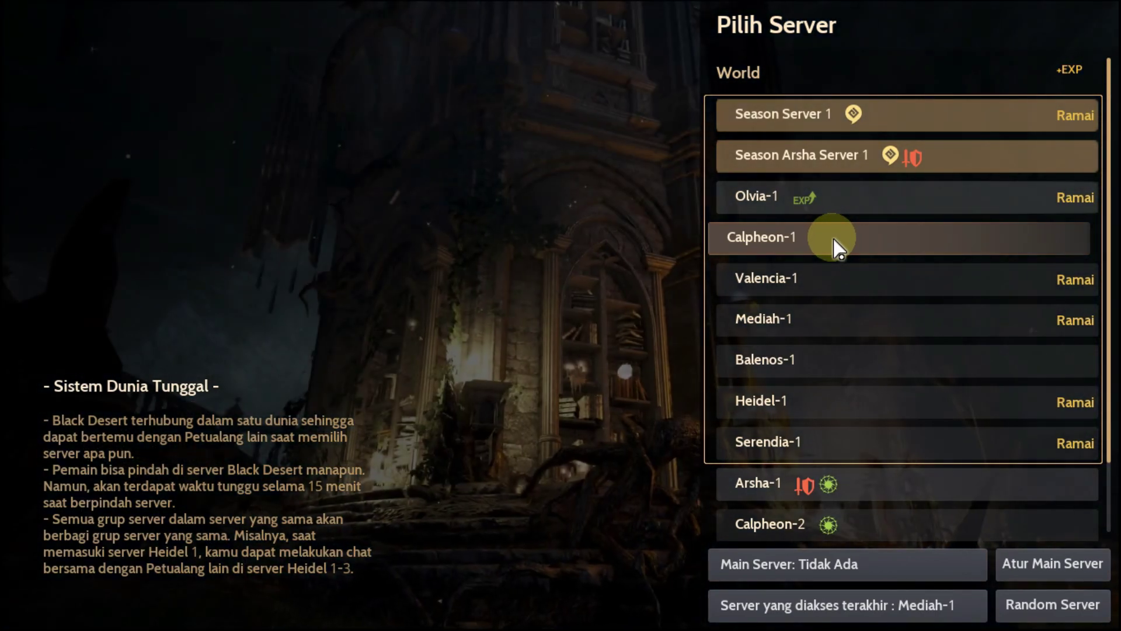
pyautogui.click(839, 245)
pyautogui.click(839, 246)
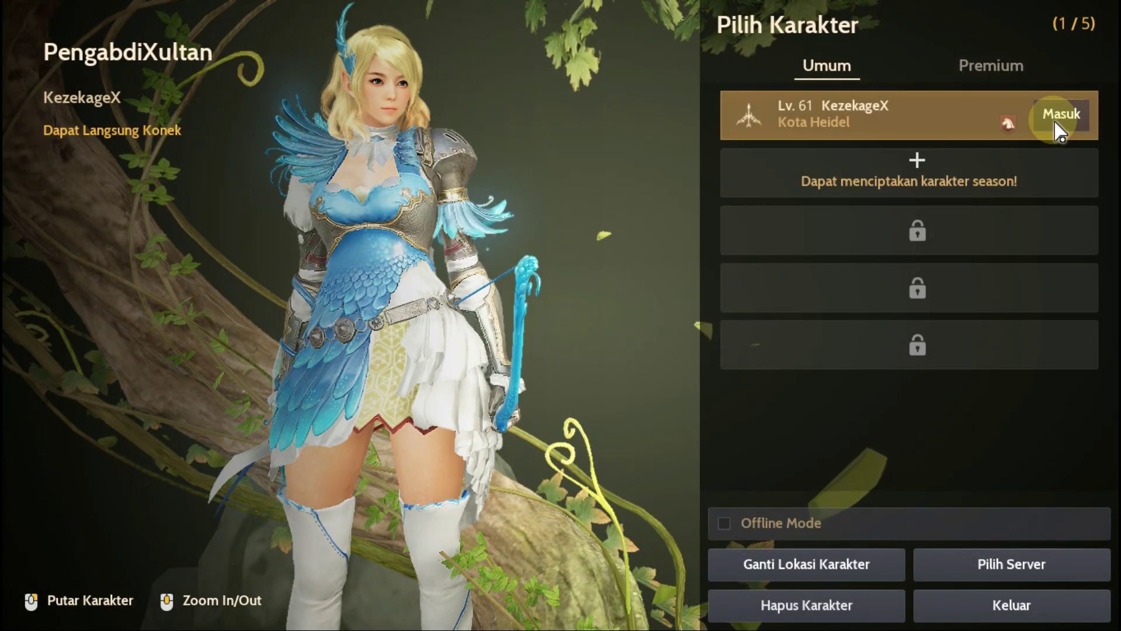
pyautogui.click(1073, 116)
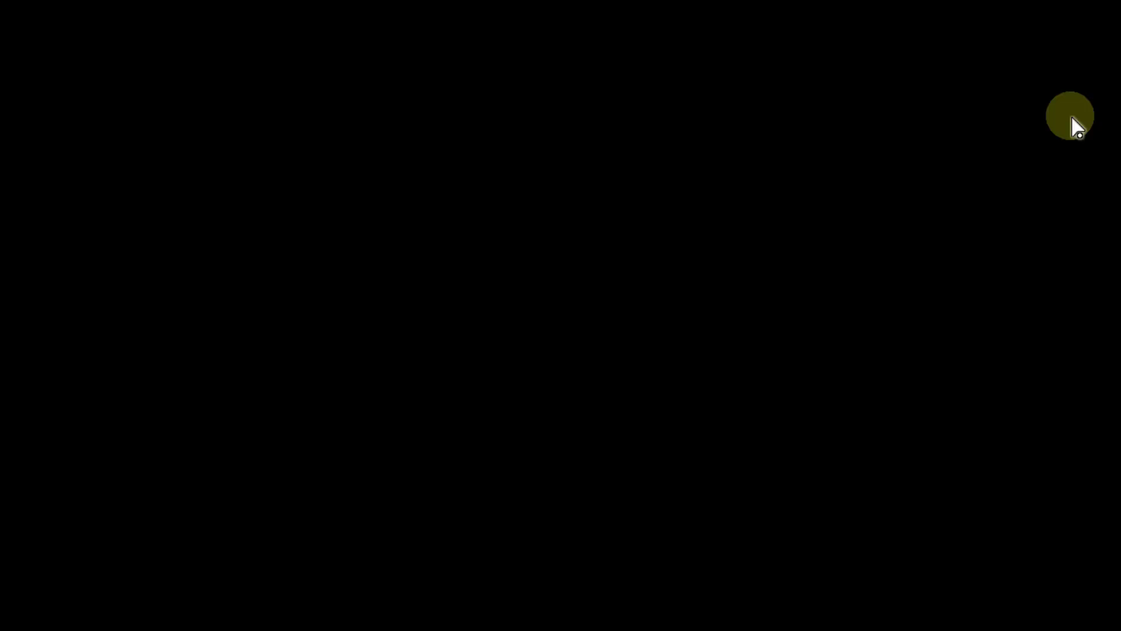